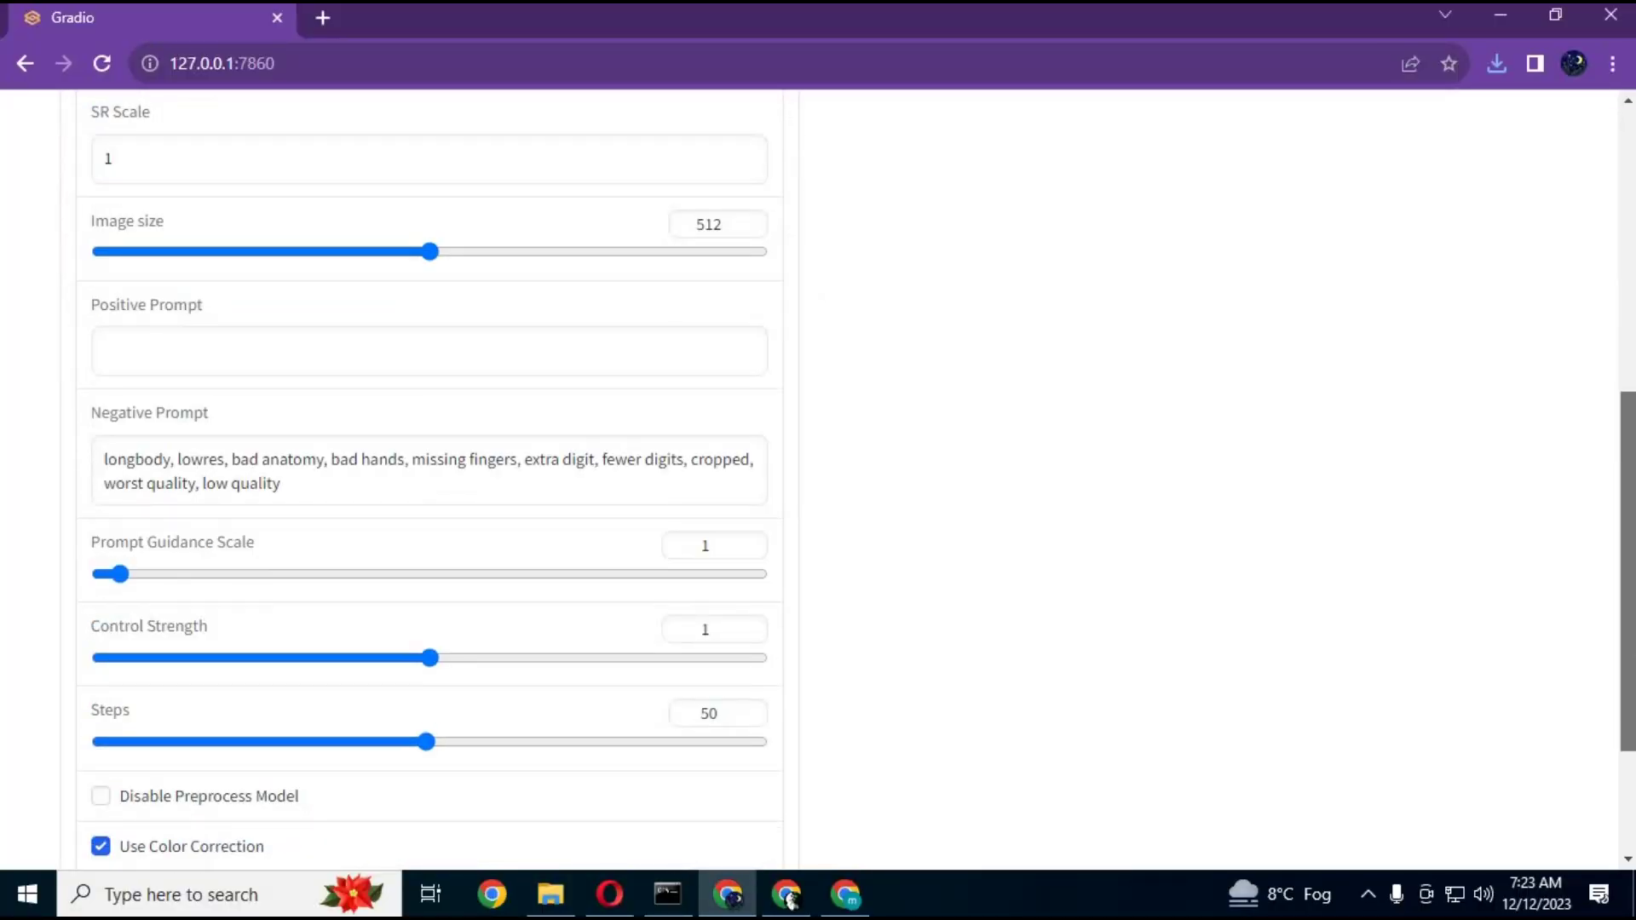
Review the default DiffBIR Options panel, then bring up the XPixelGroup/DiffBIR GitHub page
{"action": "left_click_drag", "start_coordinate": [1629, 624], "coordinate": [1629, 725]}
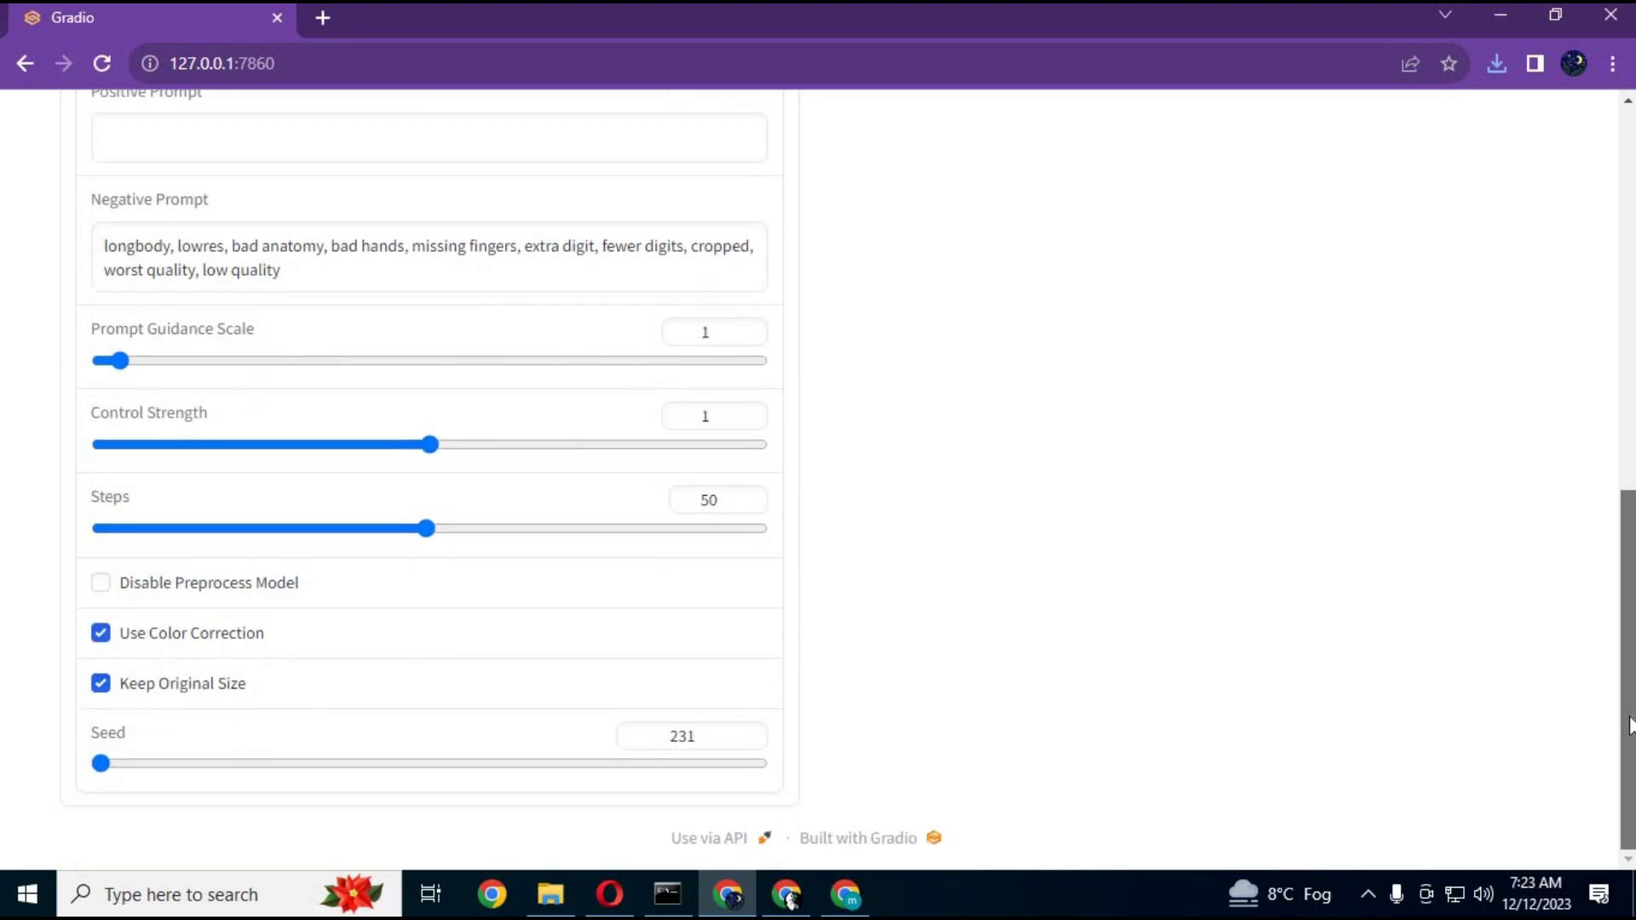
{"action": "scroll", "coordinate": [1591, 301], "scroll_direction": "up", "scroll_amount": 8}
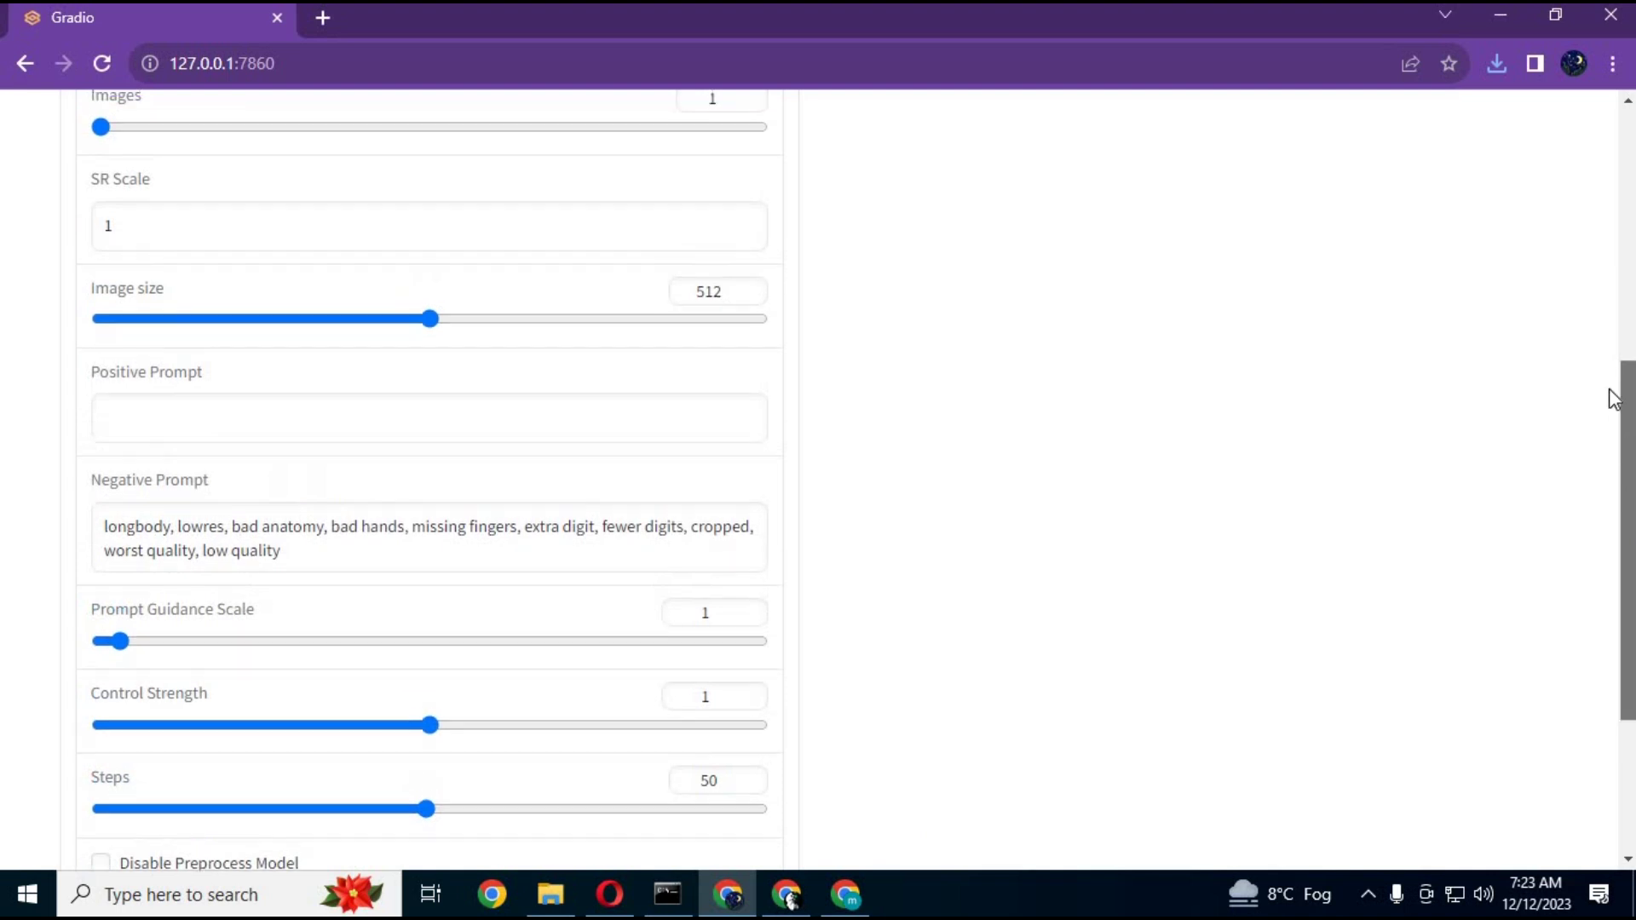
{"action": "scroll", "coordinate": [1591, 301], "scroll_direction": "up", "scroll_amount": 2}
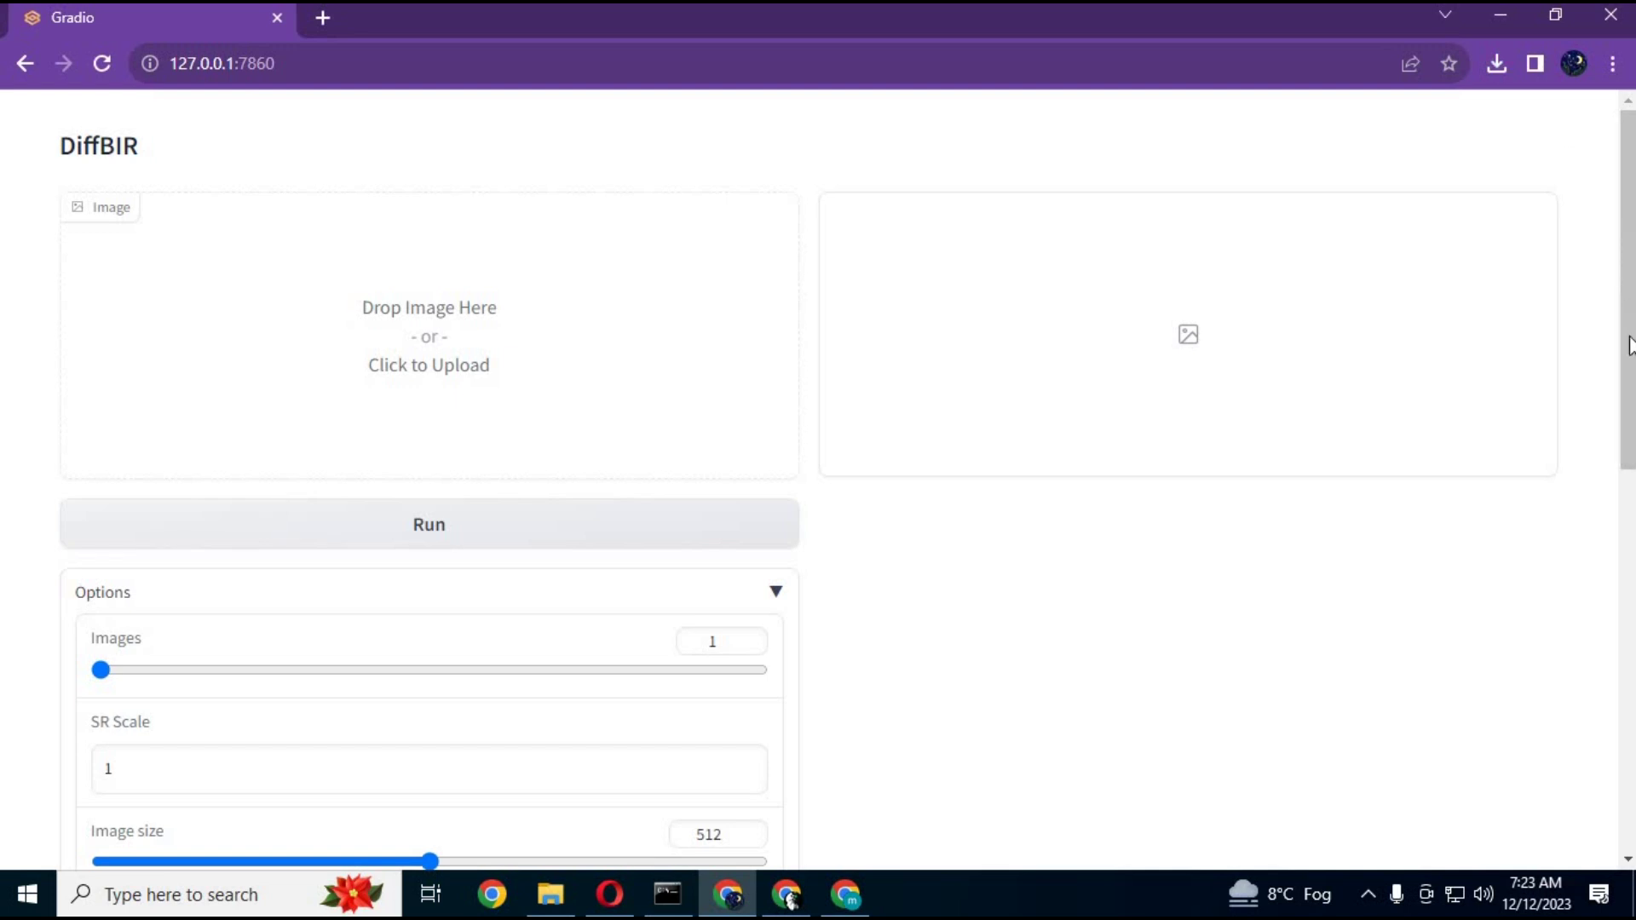
{"action": "left_click", "coordinate": [791, 899]}
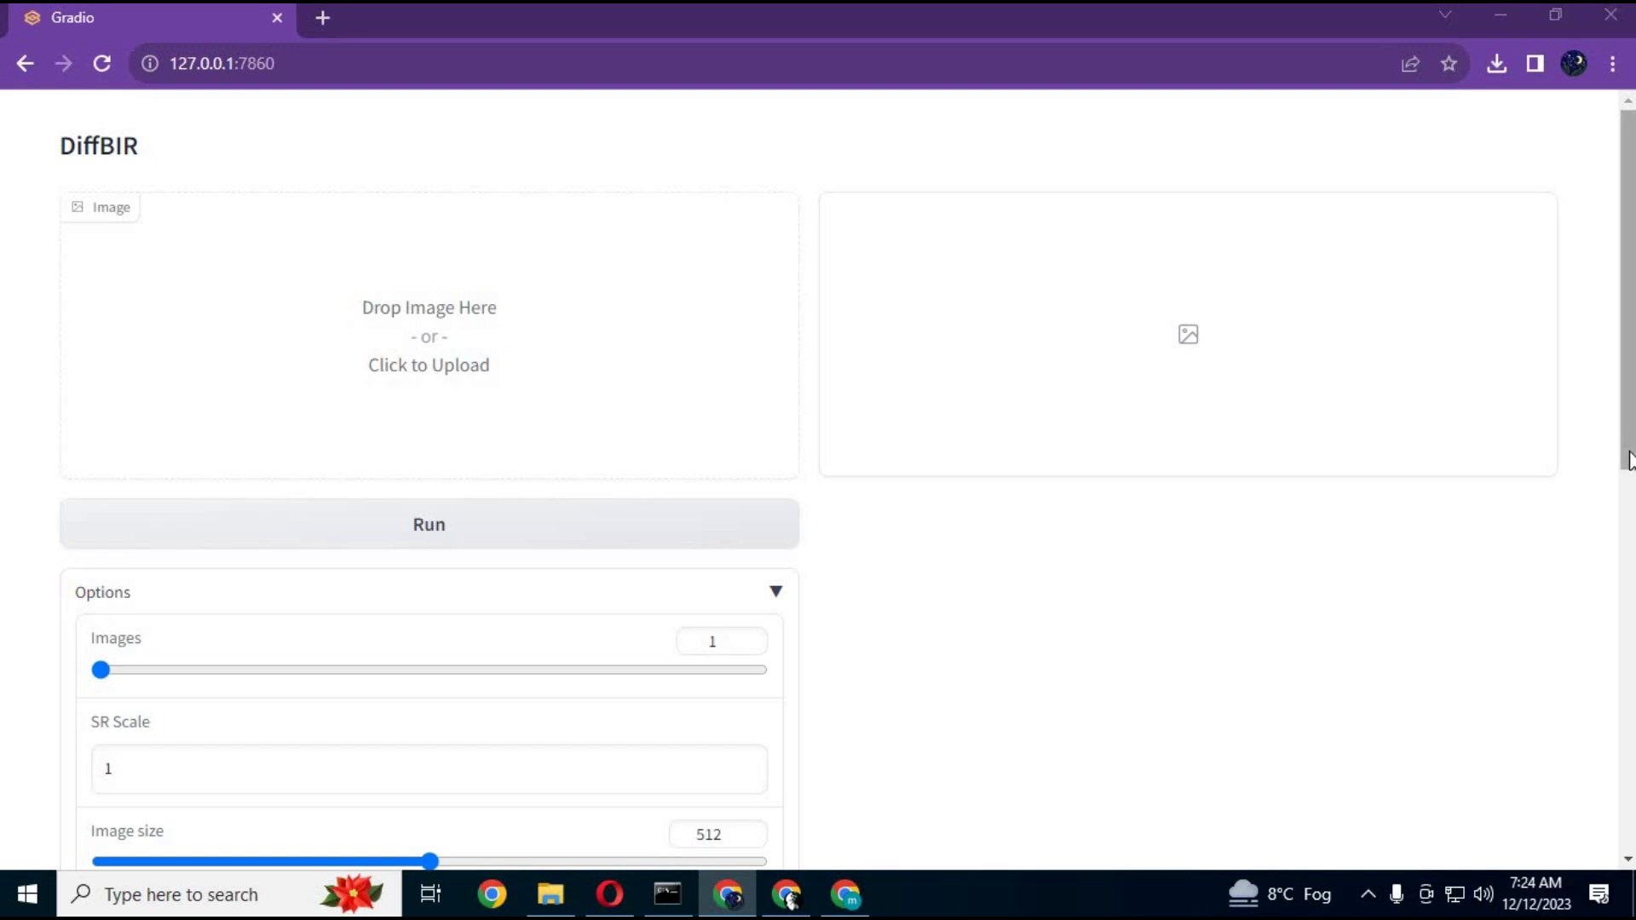
{"action": "scroll", "coordinate": [1596, 792], "scroll_direction": "down", "scroll_amount": 9}
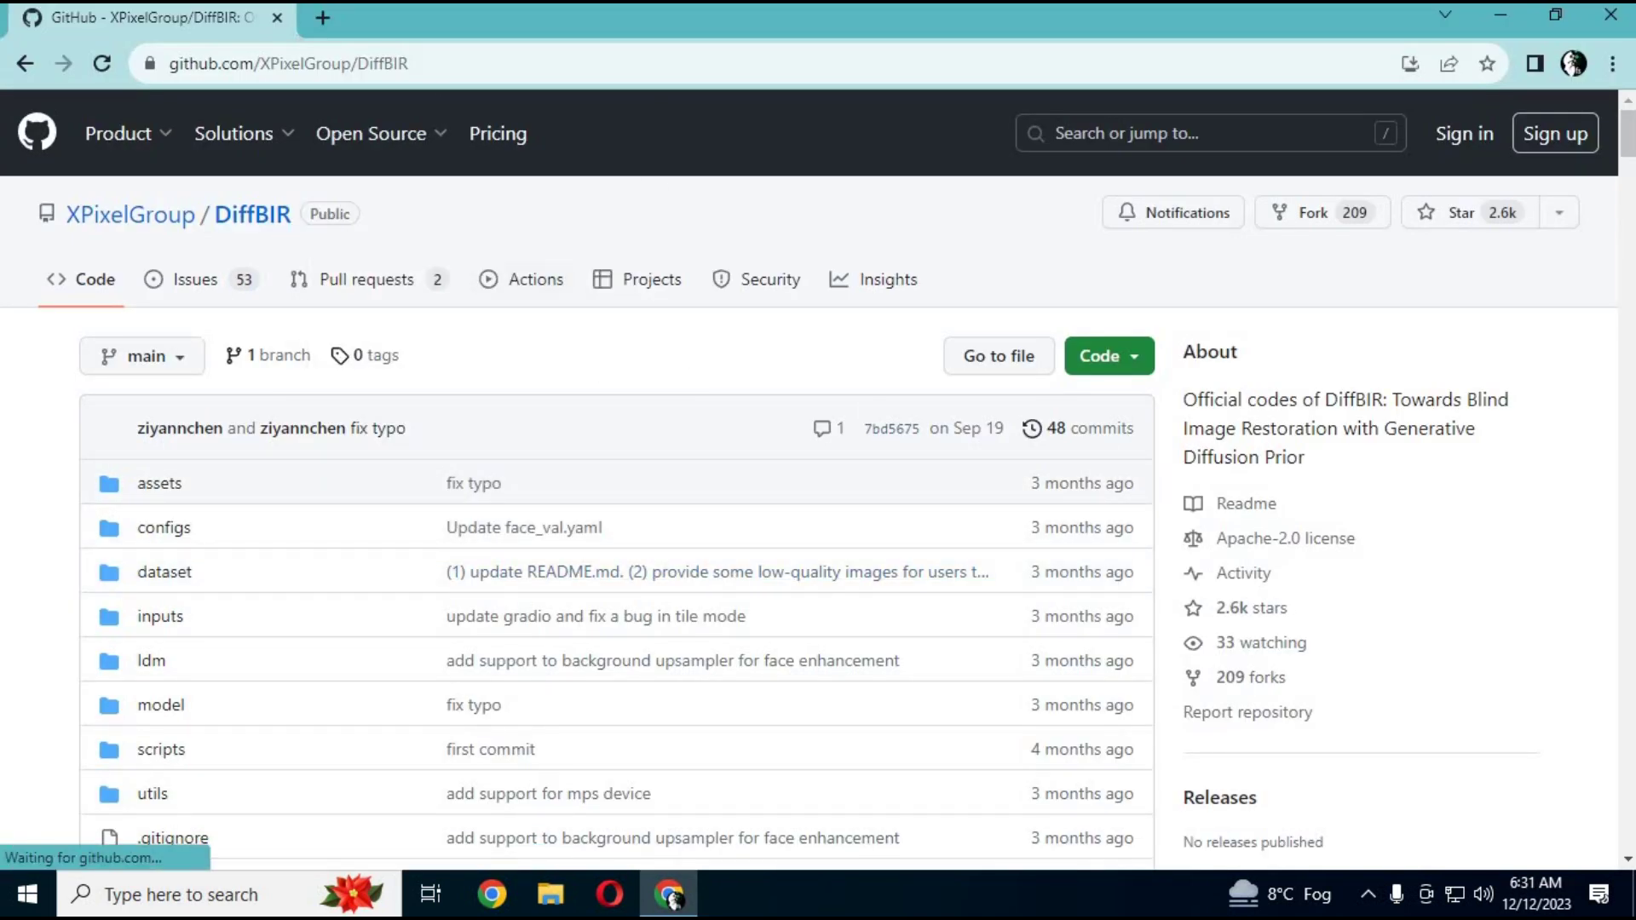
Scroll through the XPixelGroup/DiffBIR README on GitHub
{"action": "left_click_drag", "start_coordinate": [1630, 152], "coordinate": [1630, 226]}
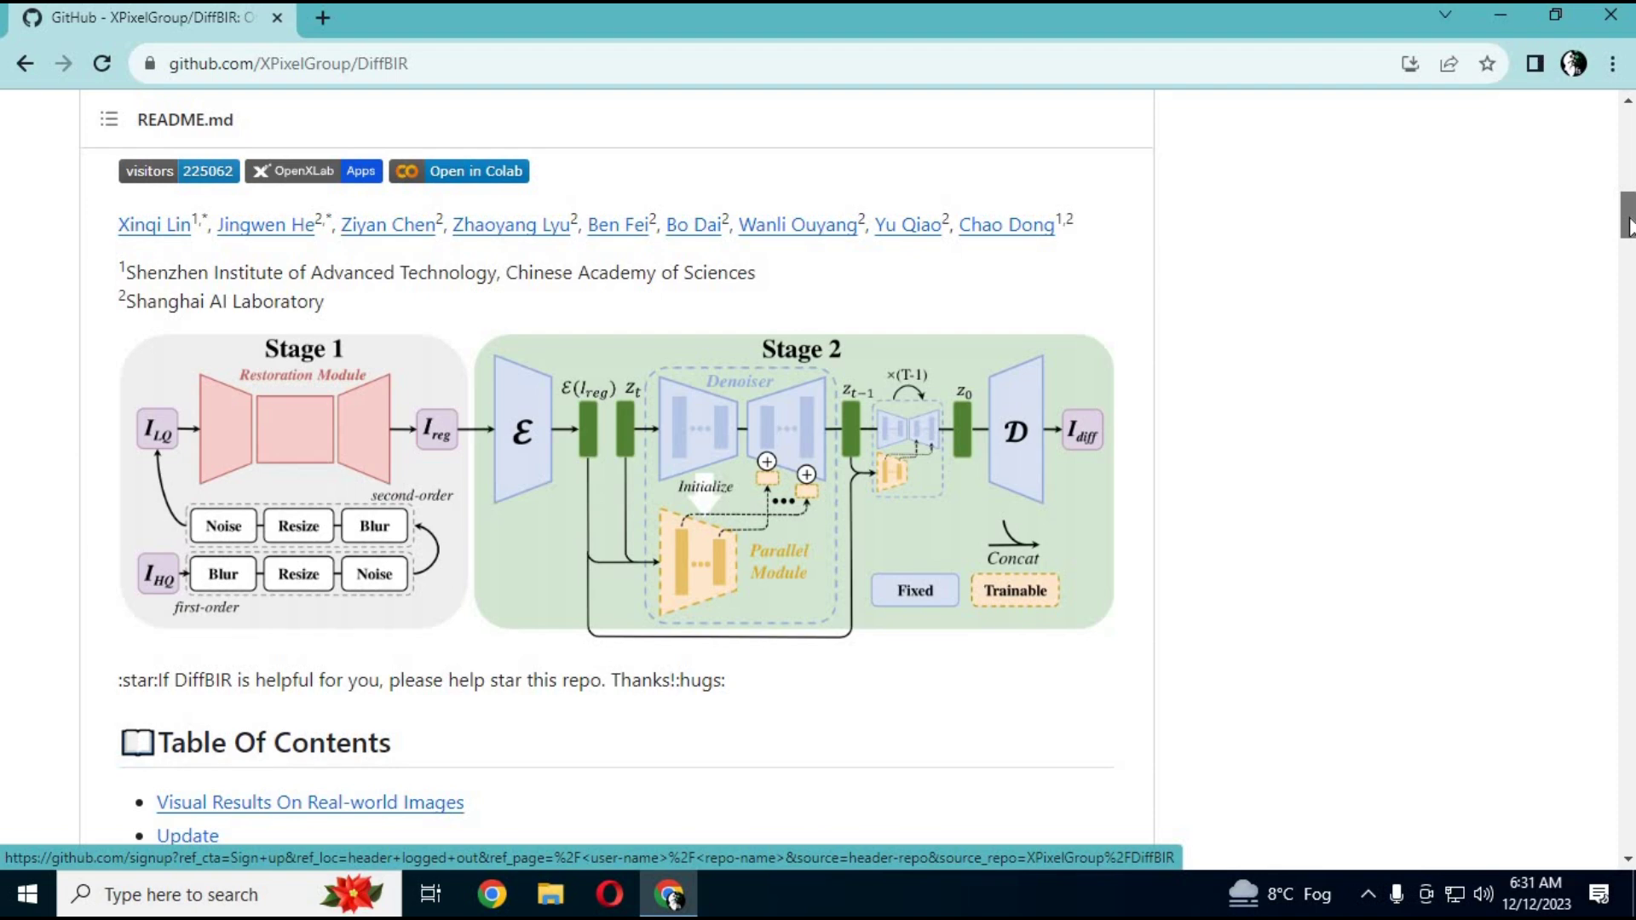
{"action": "left_click_drag", "start_coordinate": [1630, 226], "coordinate": [1630, 303]}
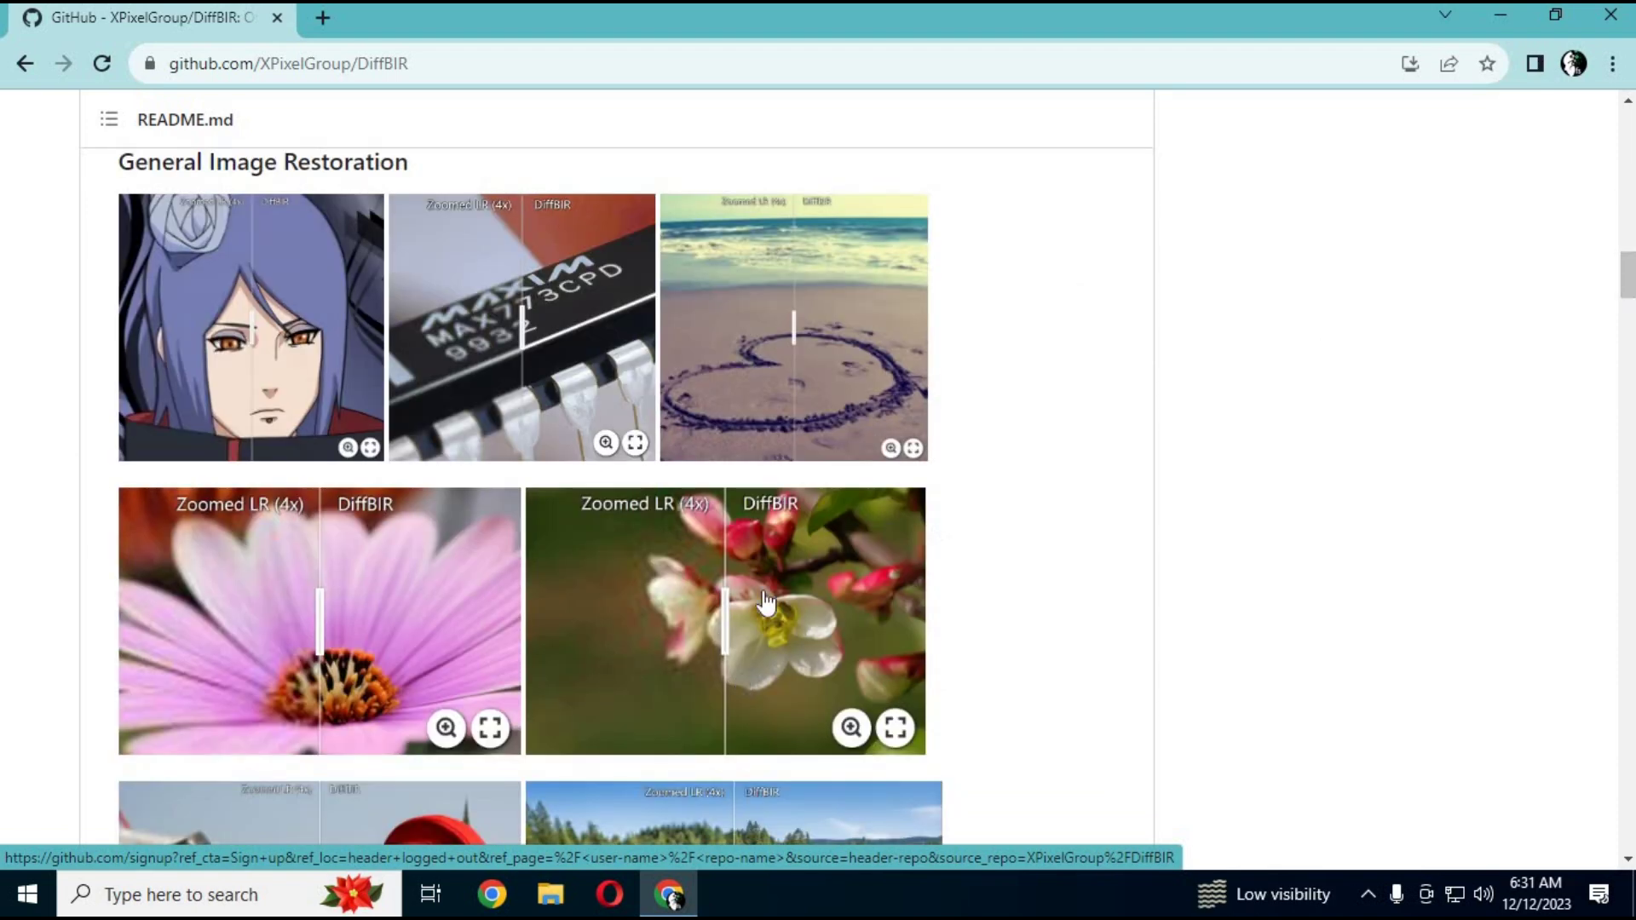
{"action": "mouse_move", "coordinate": [801, 627]}
{"action": "left_mouse_down"}
{"action": "mouse_move", "coordinate": [857, 644]}
{"action": "mouse_move", "coordinate": [823, 640]}
{"action": "left_mouse_up"}
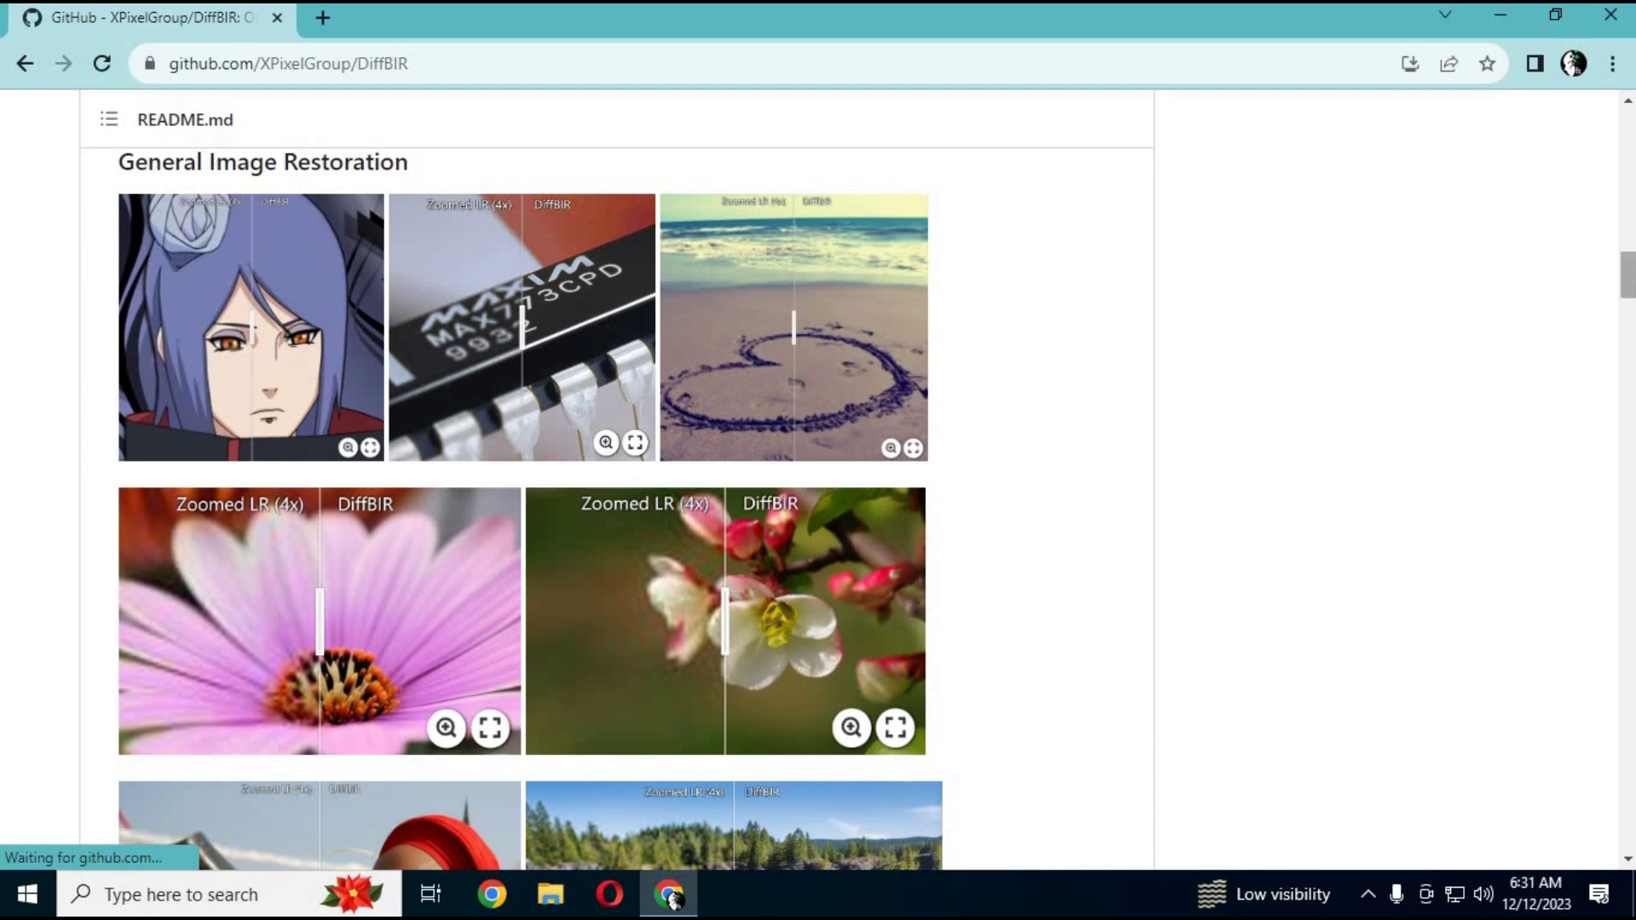
{"action": "scroll", "coordinate": [1627, 274], "scroll_direction": "down", "scroll_amount": 4}
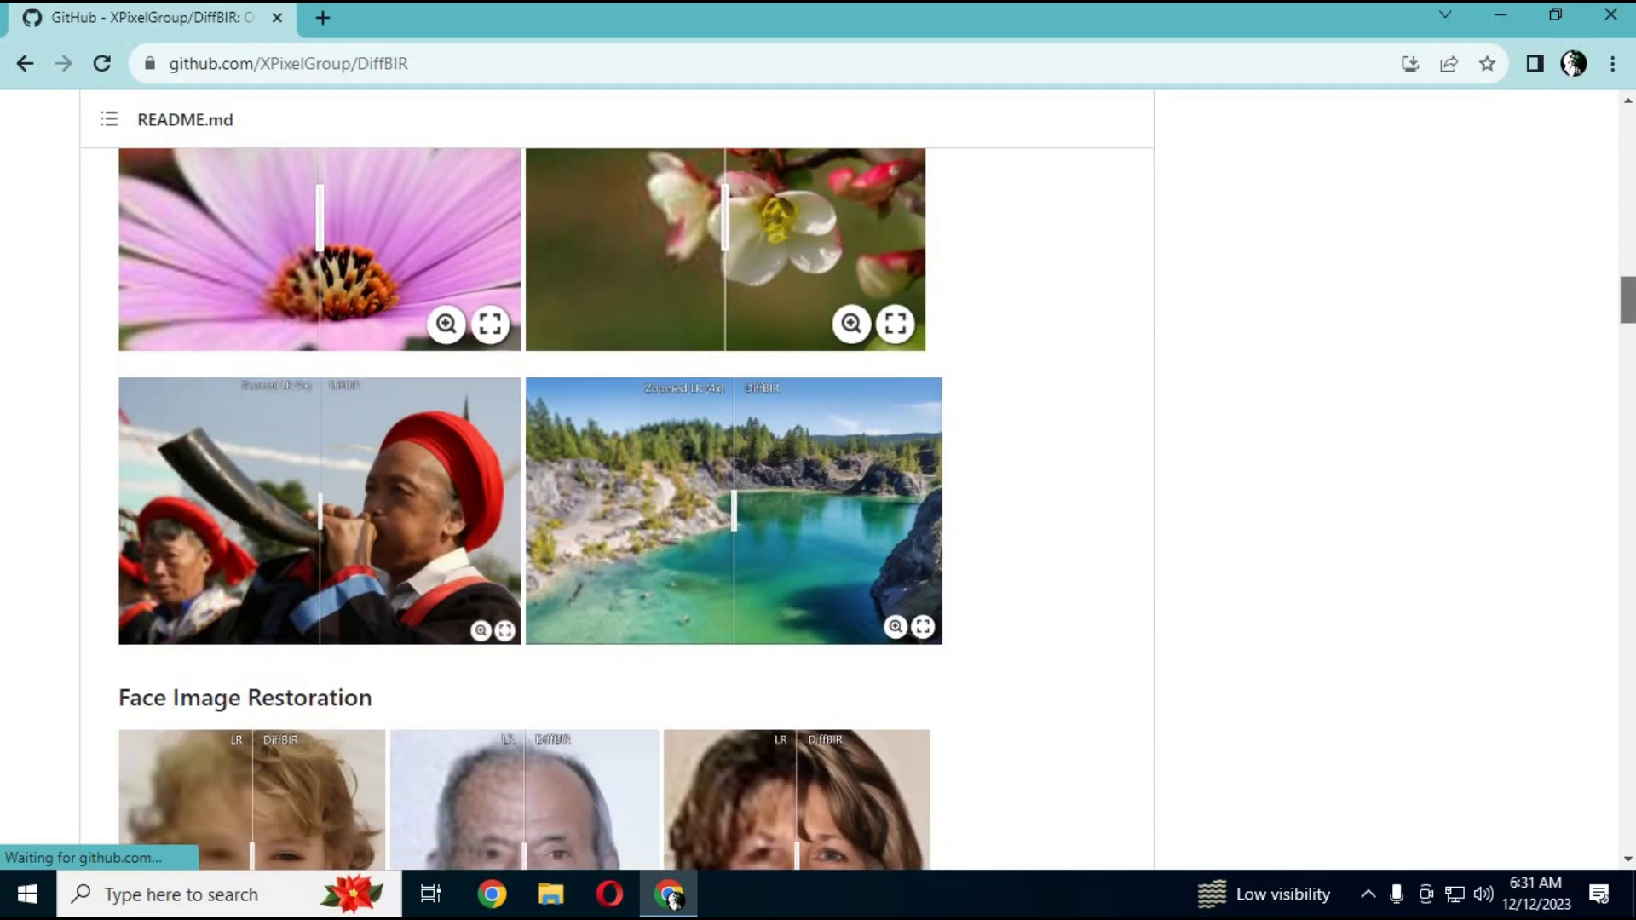
{"action": "scroll", "coordinate": [1627, 290], "scroll_direction": "down", "scroll_amount": 6}
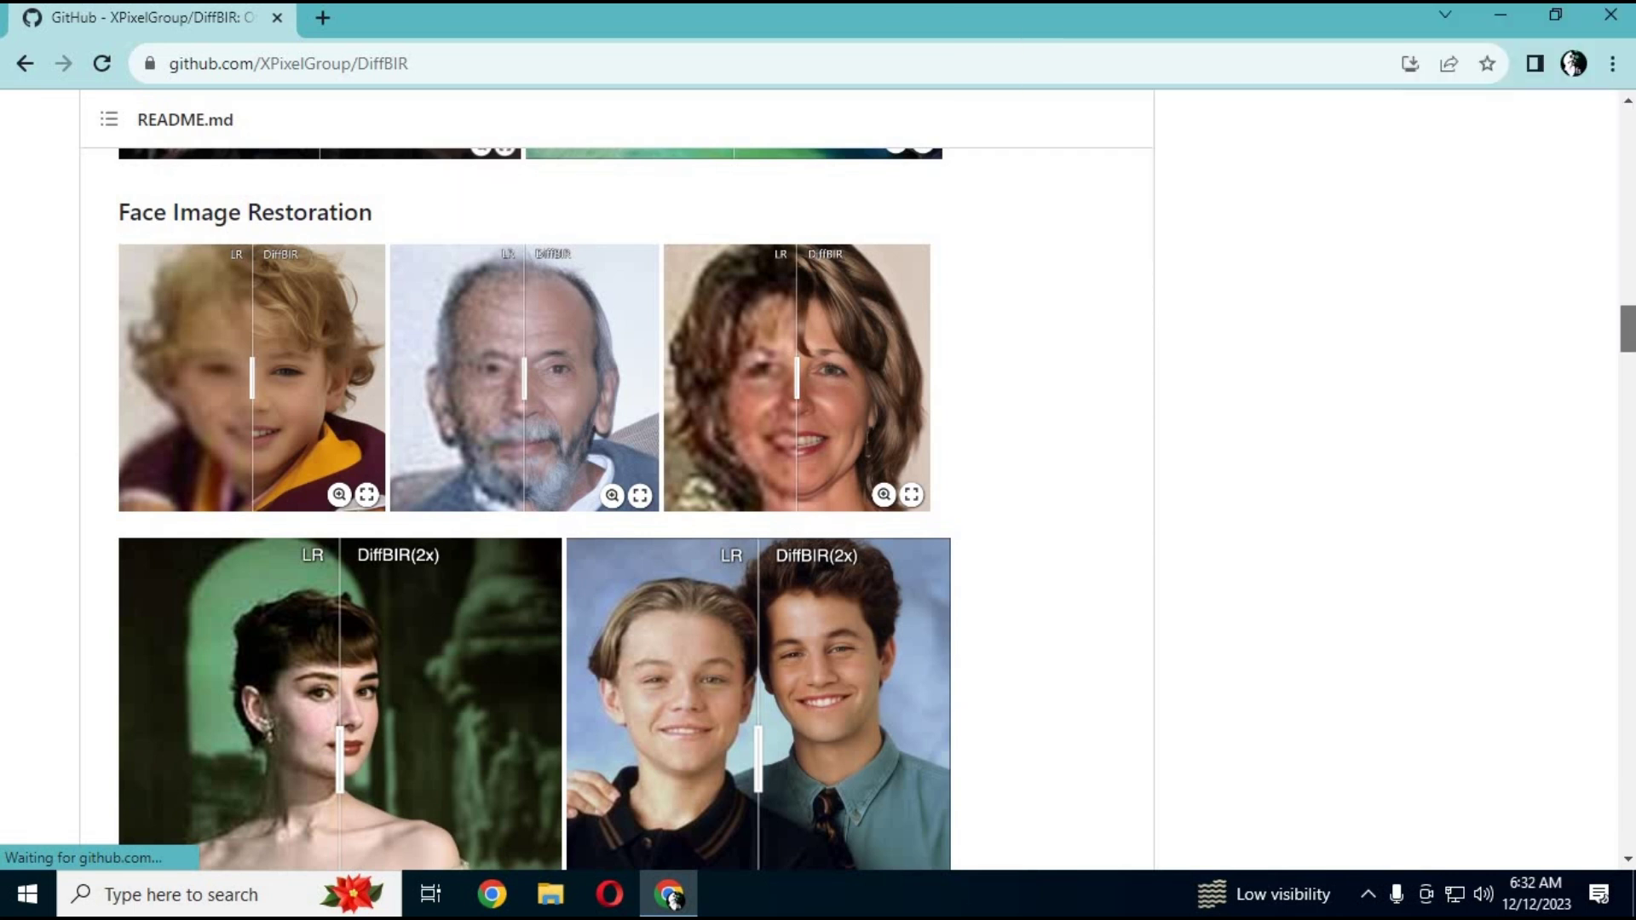
{"action": "scroll", "coordinate": [534, 510], "scroll_direction": "down", "scroll_amount": 8}
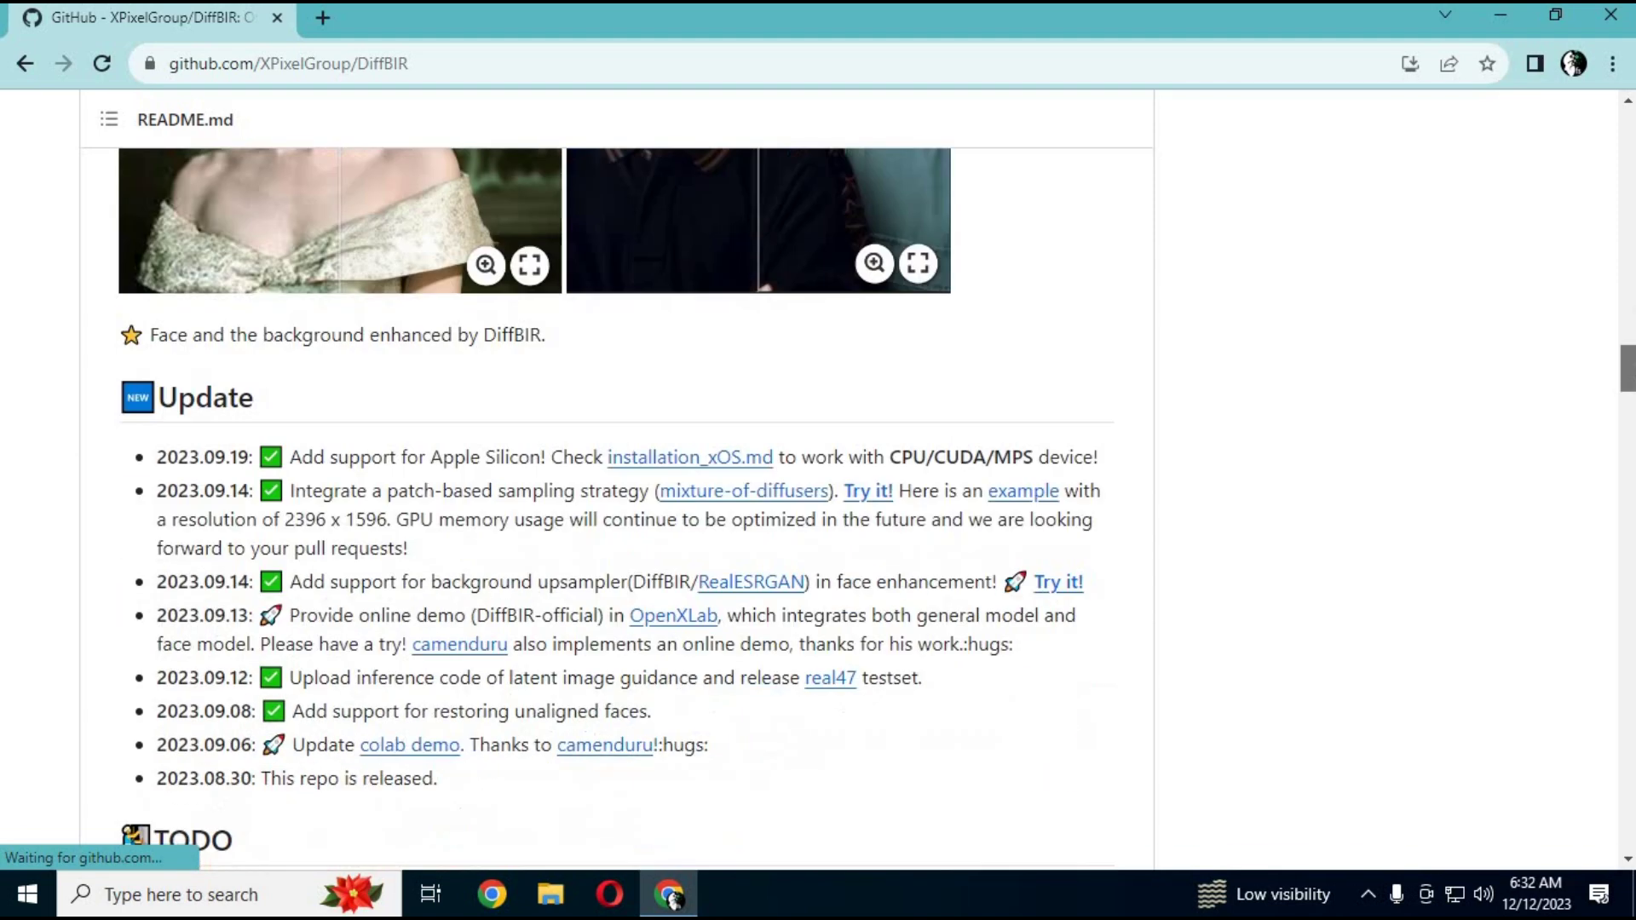
{"action": "scroll", "coordinate": [616, 509], "scroll_direction": "down", "scroll_amount": 9}
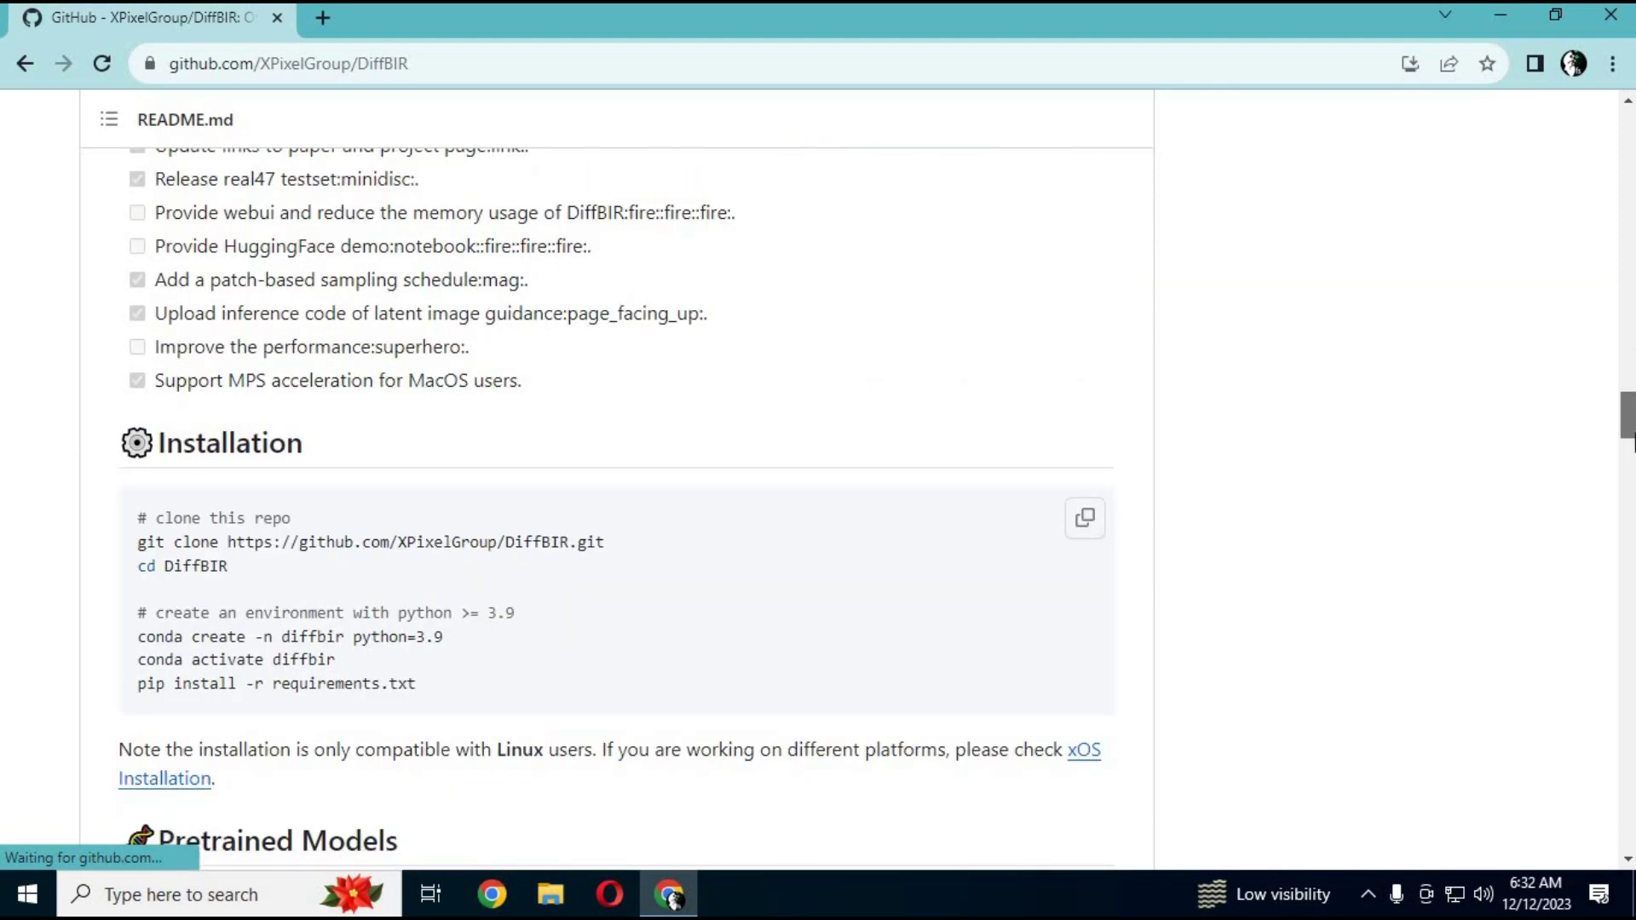
Follow the disk.yandex.ru download link in the diffbr repository README
{"action": "left_click_drag", "start_coordinate": [1632, 442], "coordinate": [1628, 512]}
{"action": "scroll", "coordinate": [1628, 511], "scroll_direction": "up", "scroll_amount": 2}
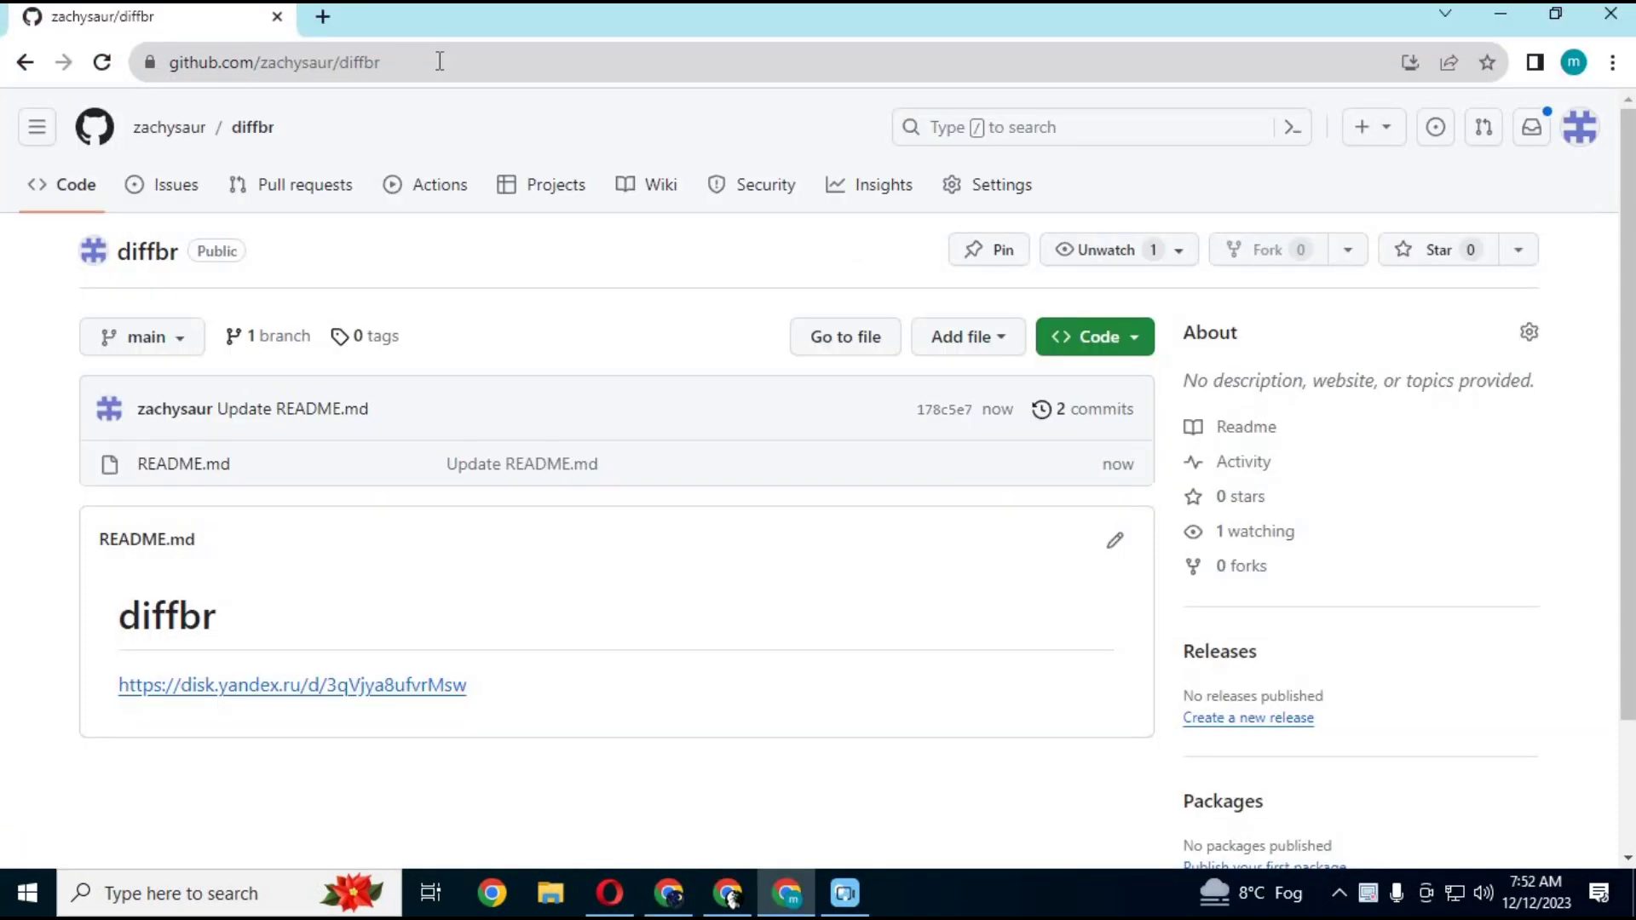
{"action": "left_click", "coordinate": [248, 77]}
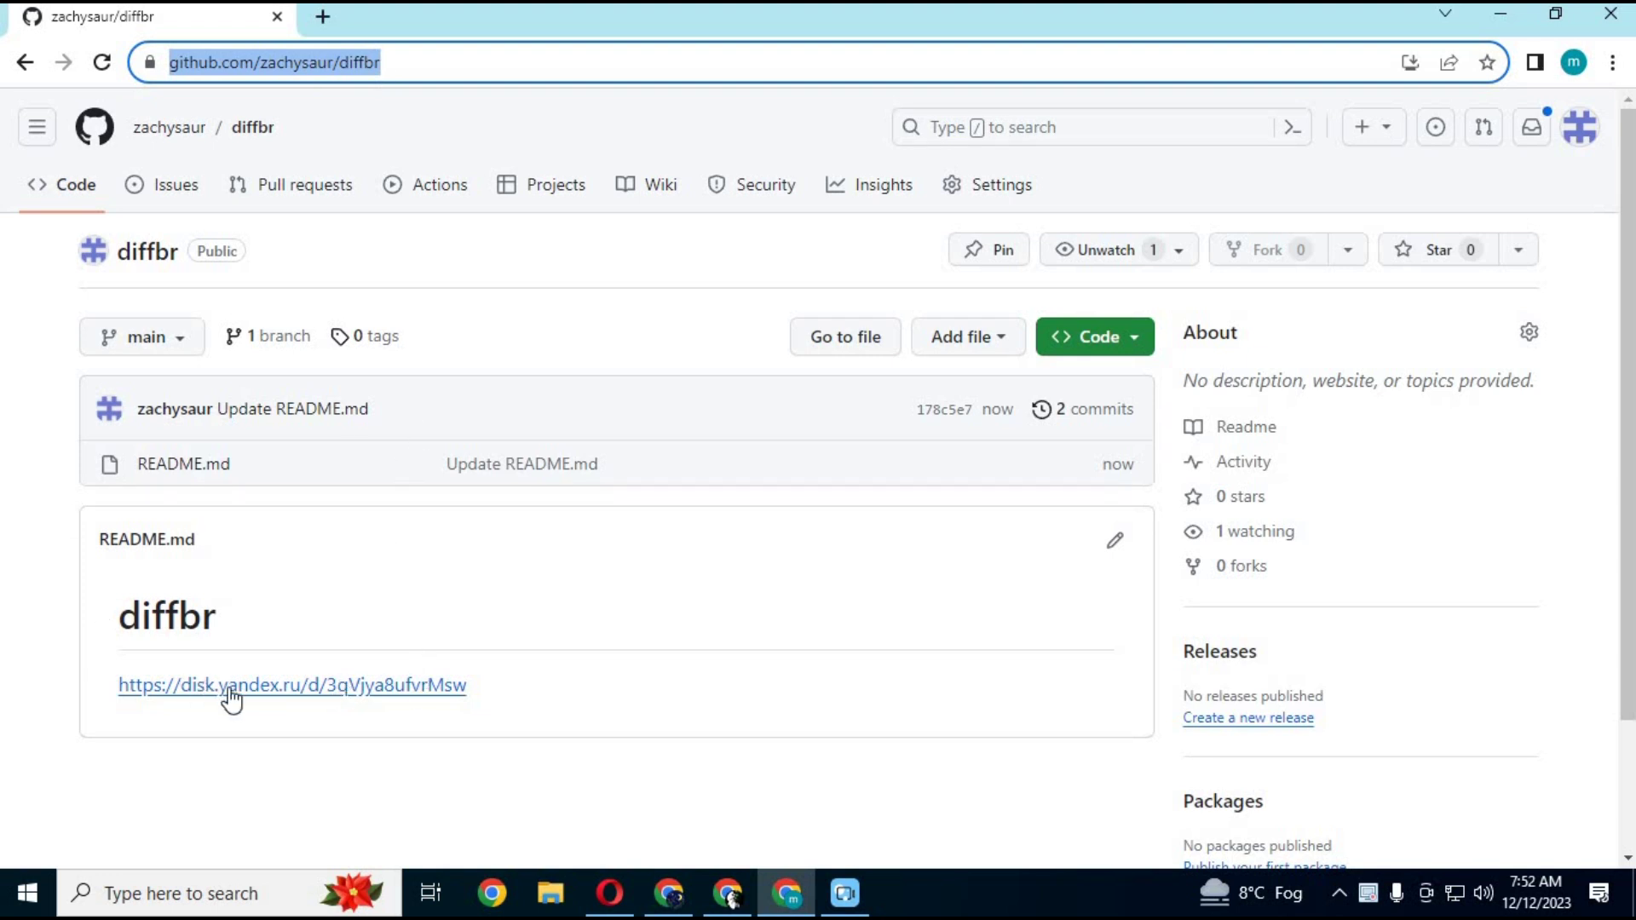
{"action": "left_click", "coordinate": [273, 692]}
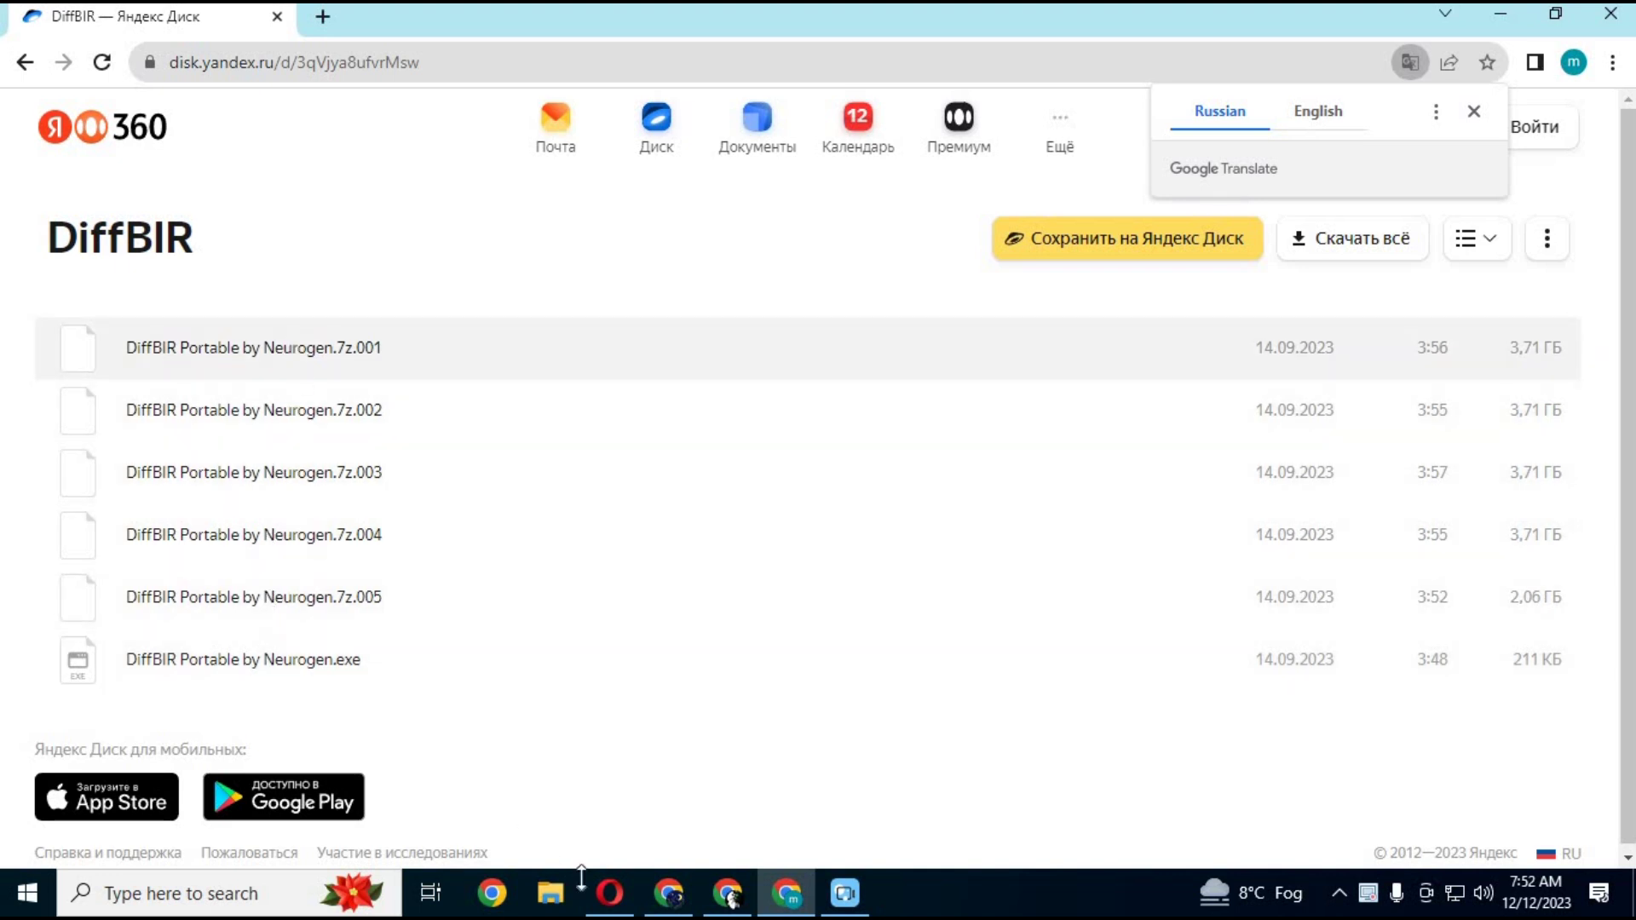
Open the local F:\Diffbr folder in File Explorer
{"action": "left_click", "coordinate": [550, 893]}
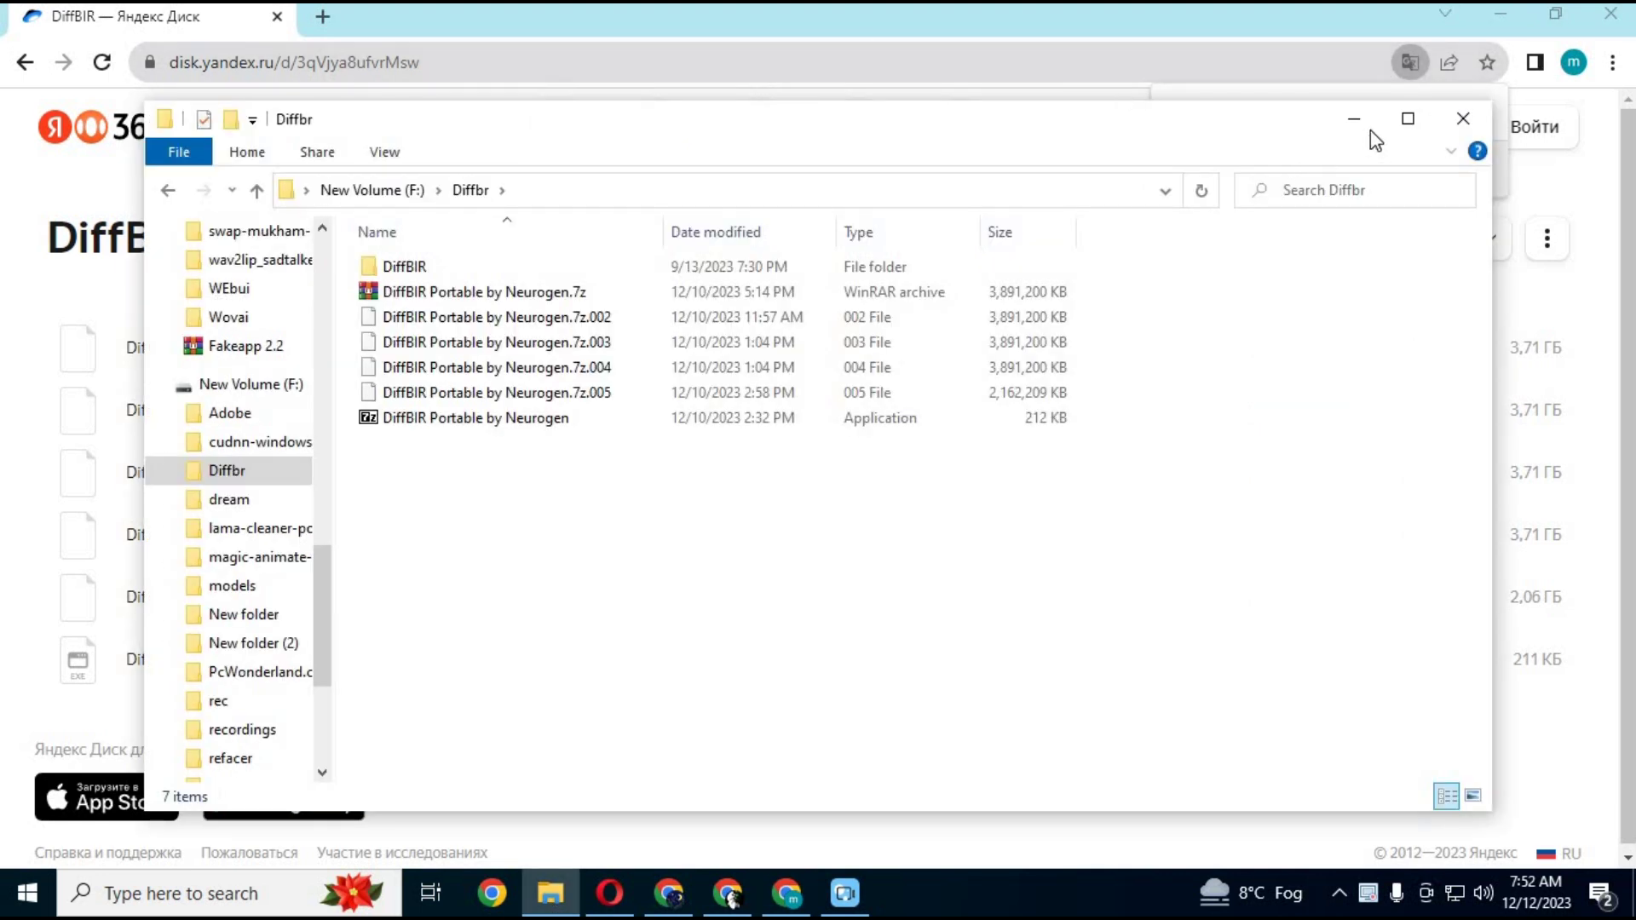
Maximize Explorer, enter the DiffBIR folder and launch start_portable_nvidia
{"action": "left_click", "coordinate": [1421, 120]}
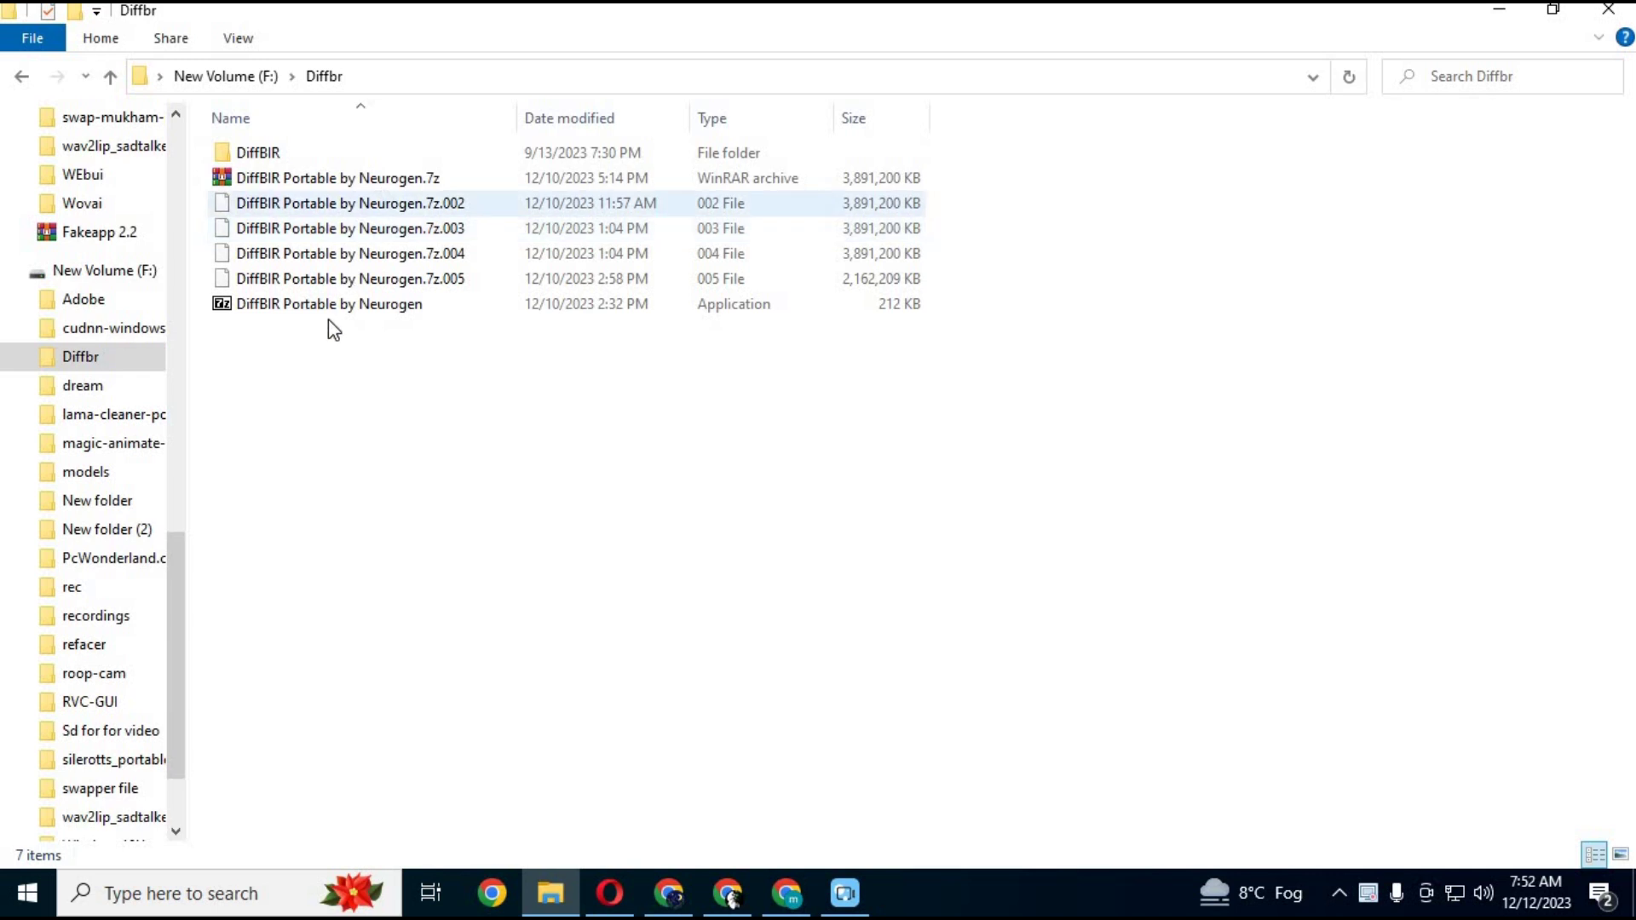
{"action": "right_click", "coordinate": [354, 188]}
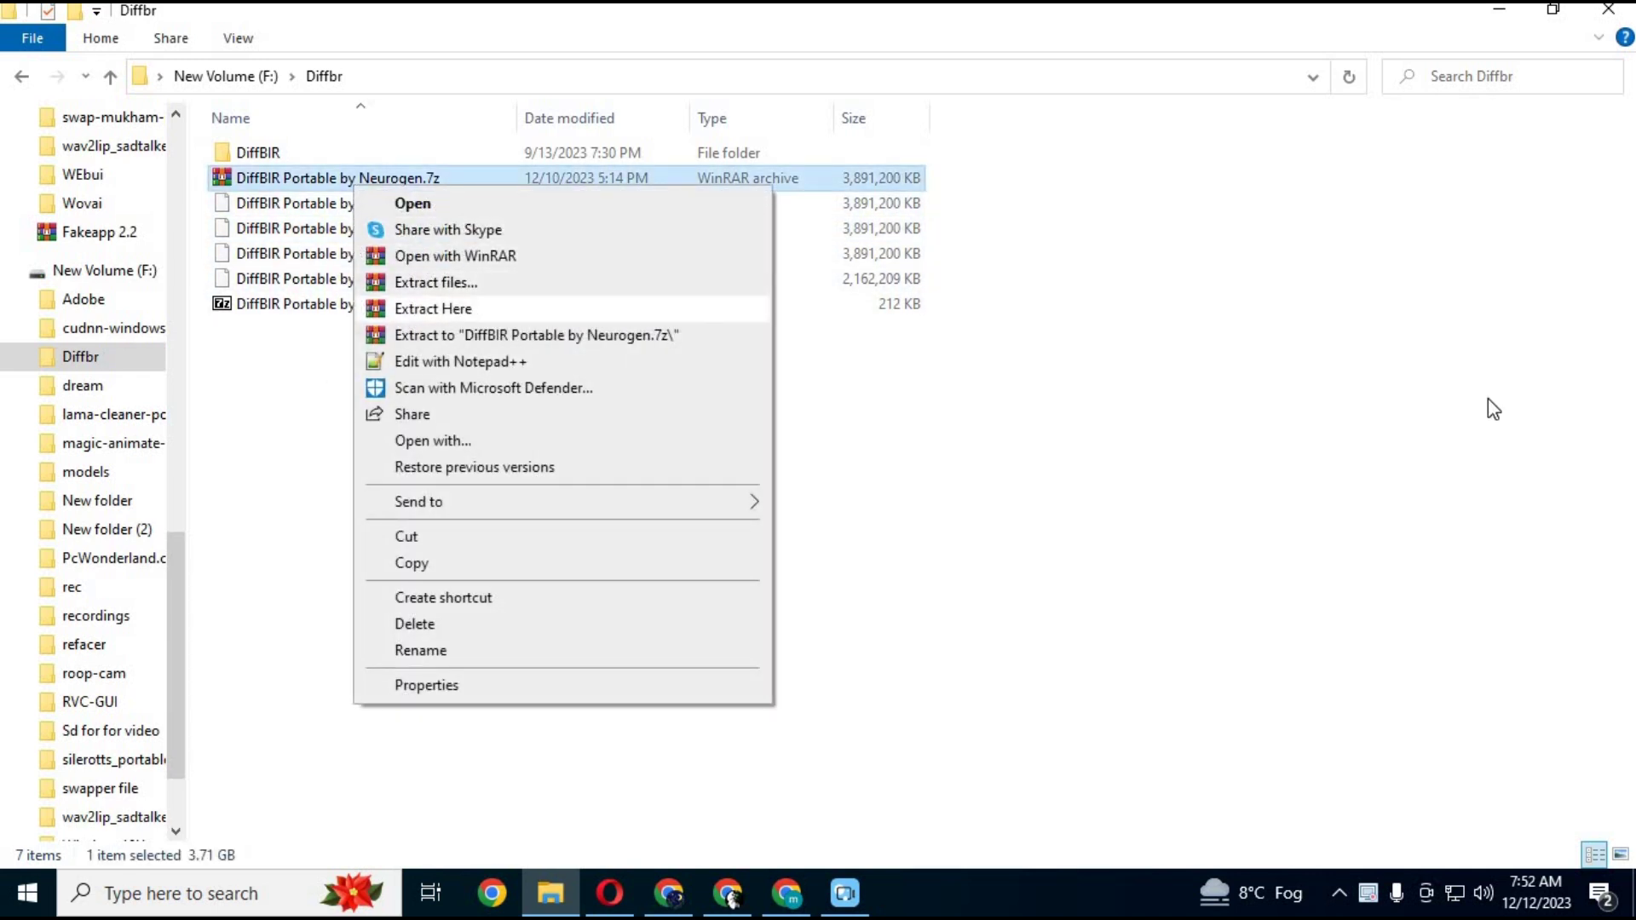
{"action": "left_click", "coordinate": [876, 399]}
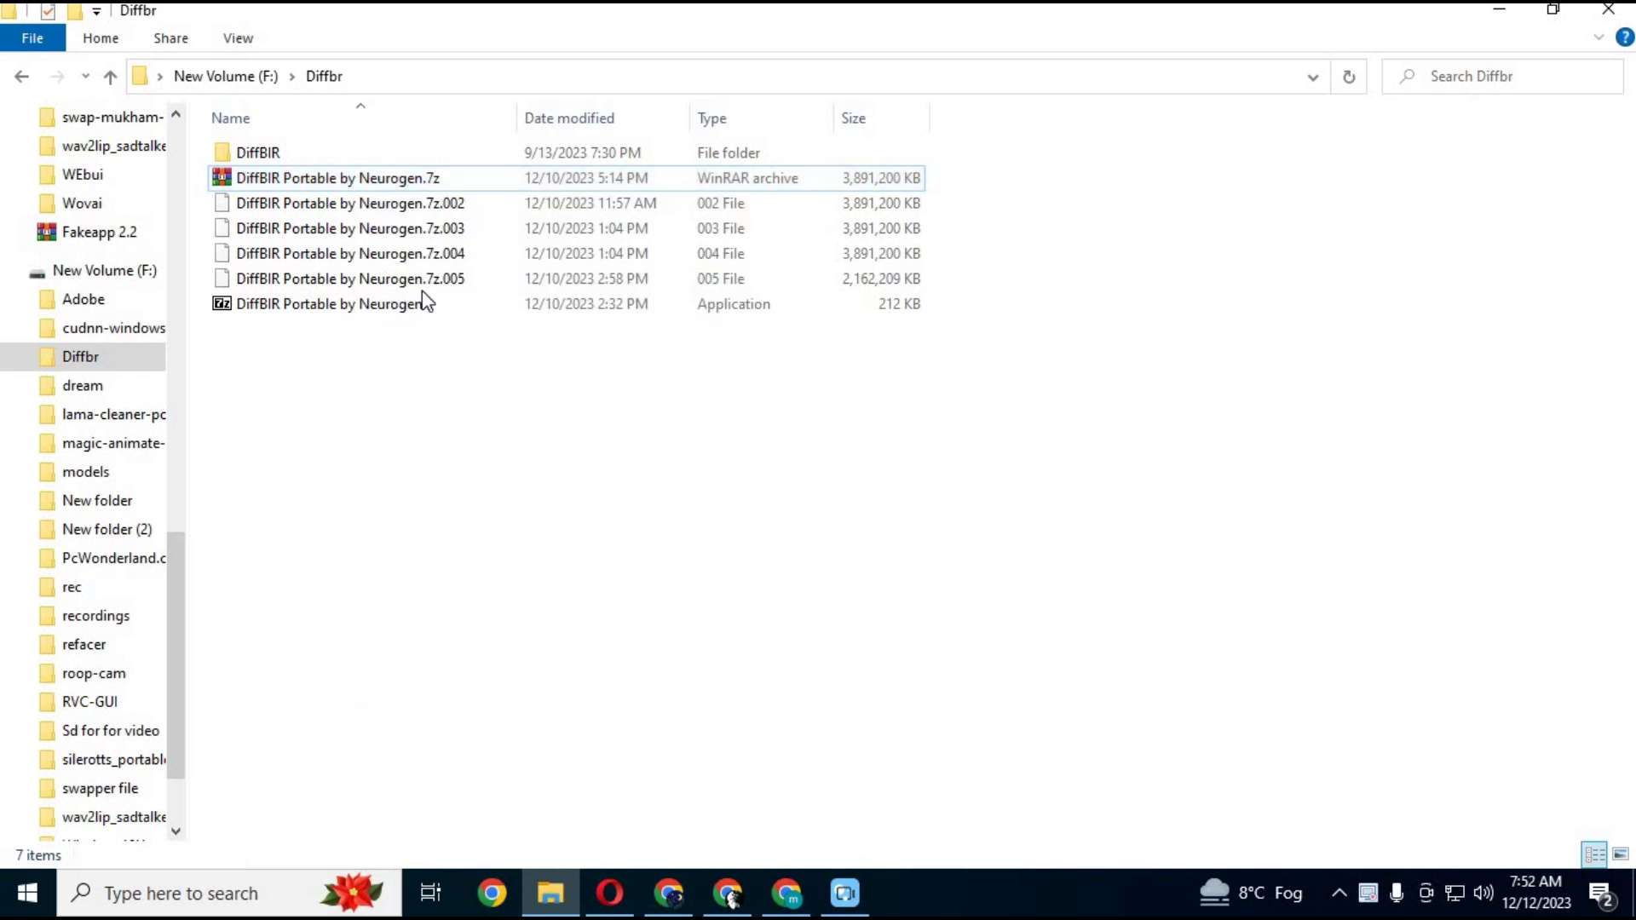
{"action": "double_click", "coordinate": [264, 158]}
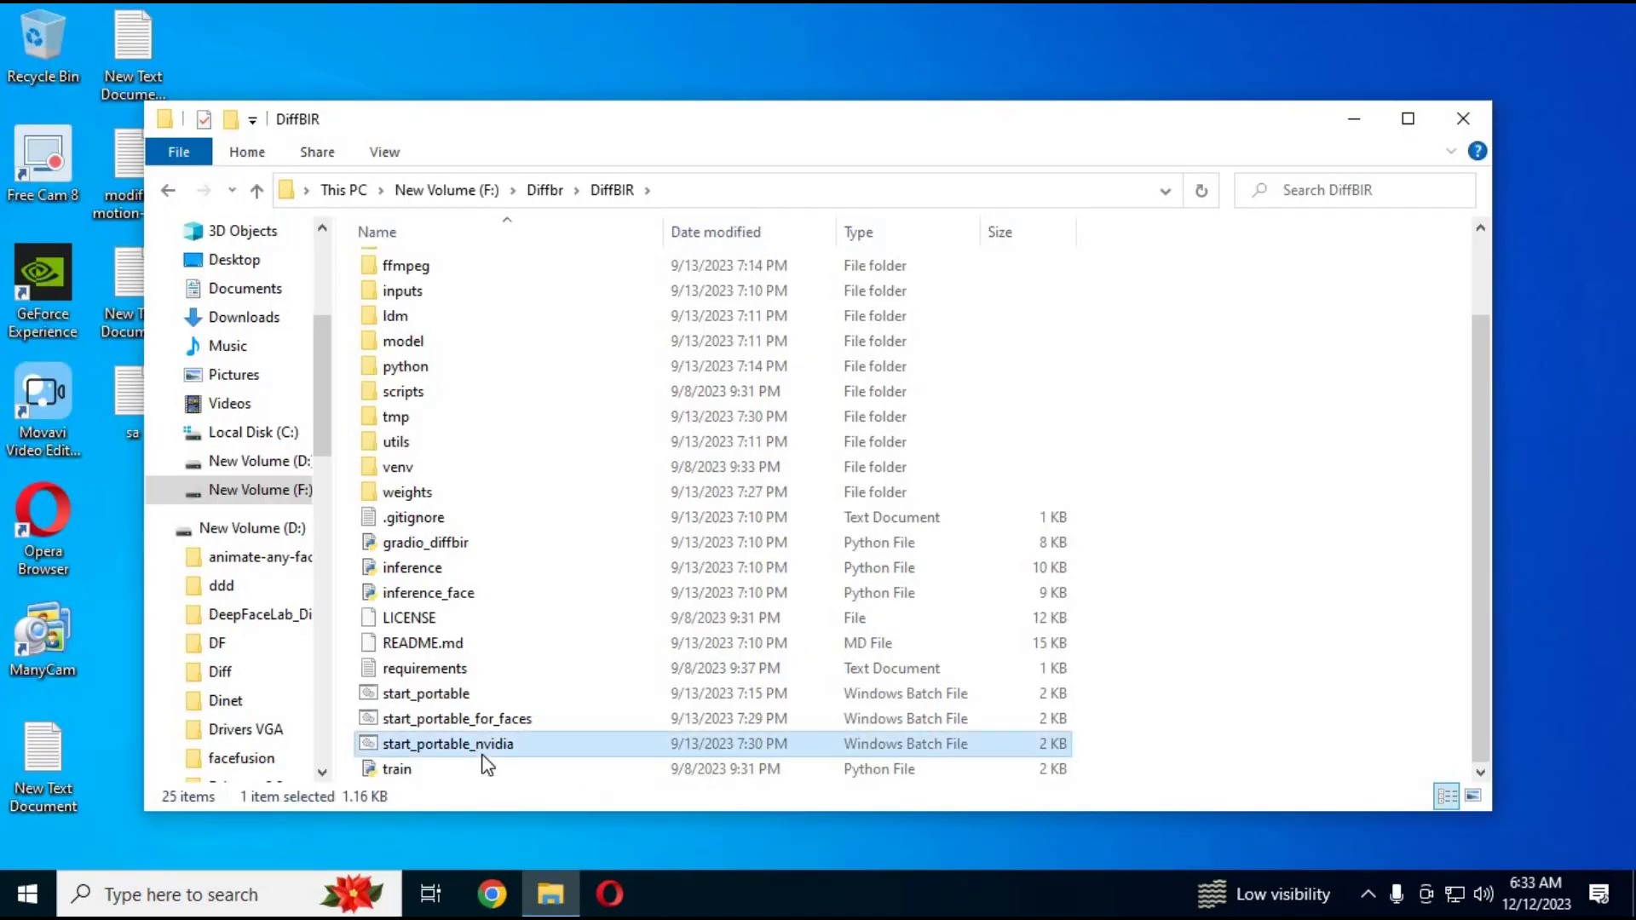
{"action": "double_click", "coordinate": [483, 734]}
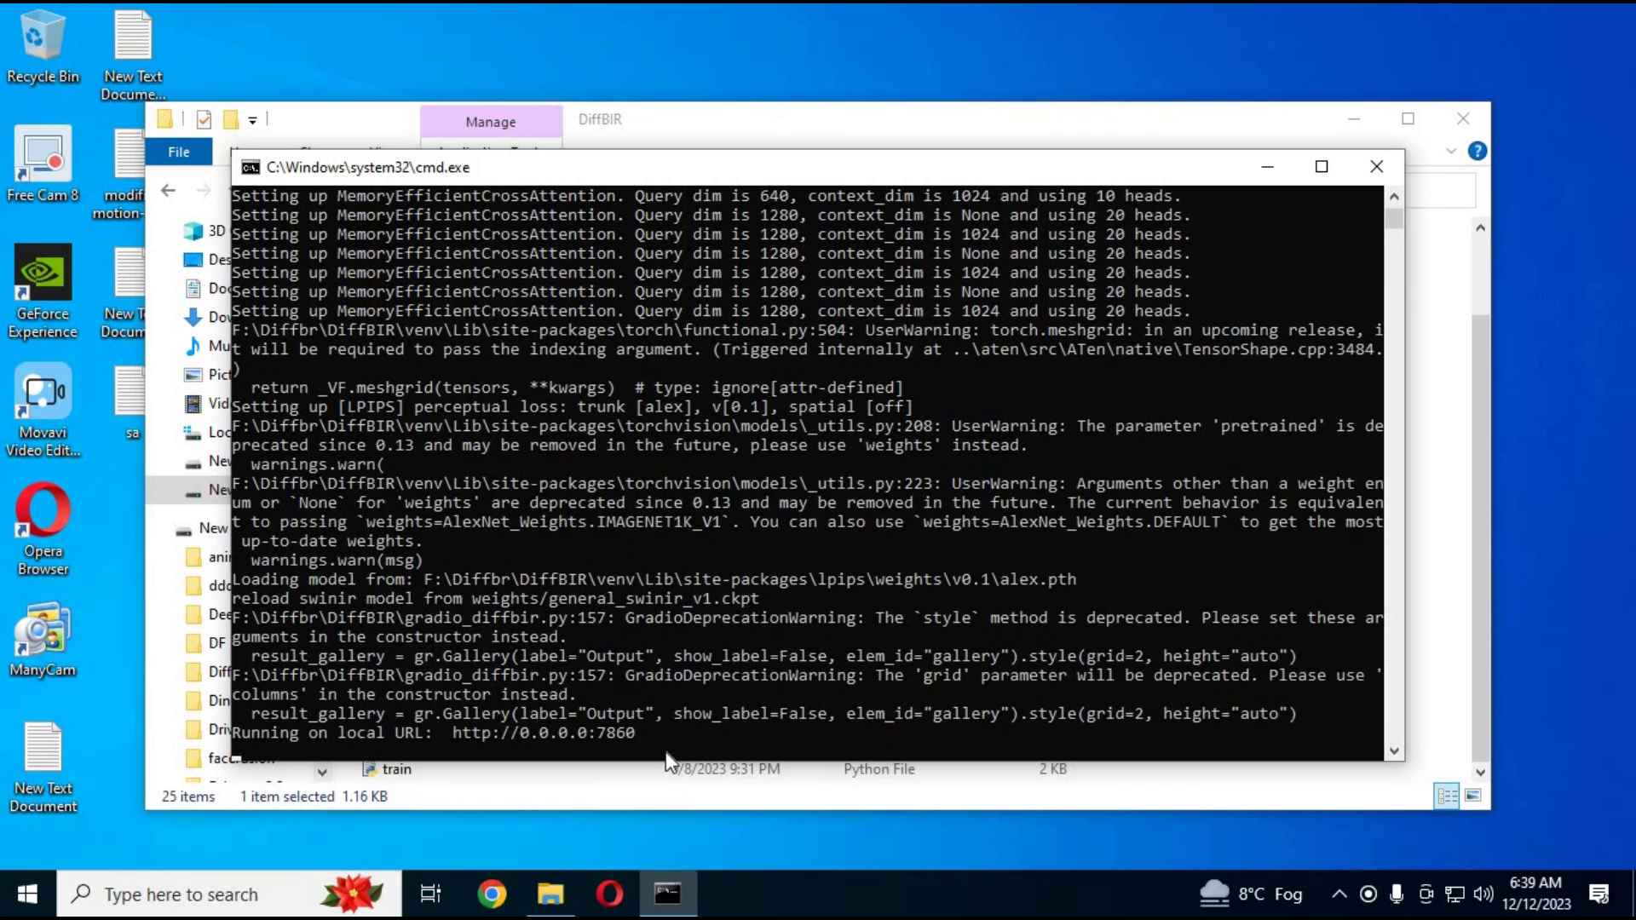
{"action": "left_click_drag", "start_coordinate": [666, 734], "coordinate": [463, 743]}
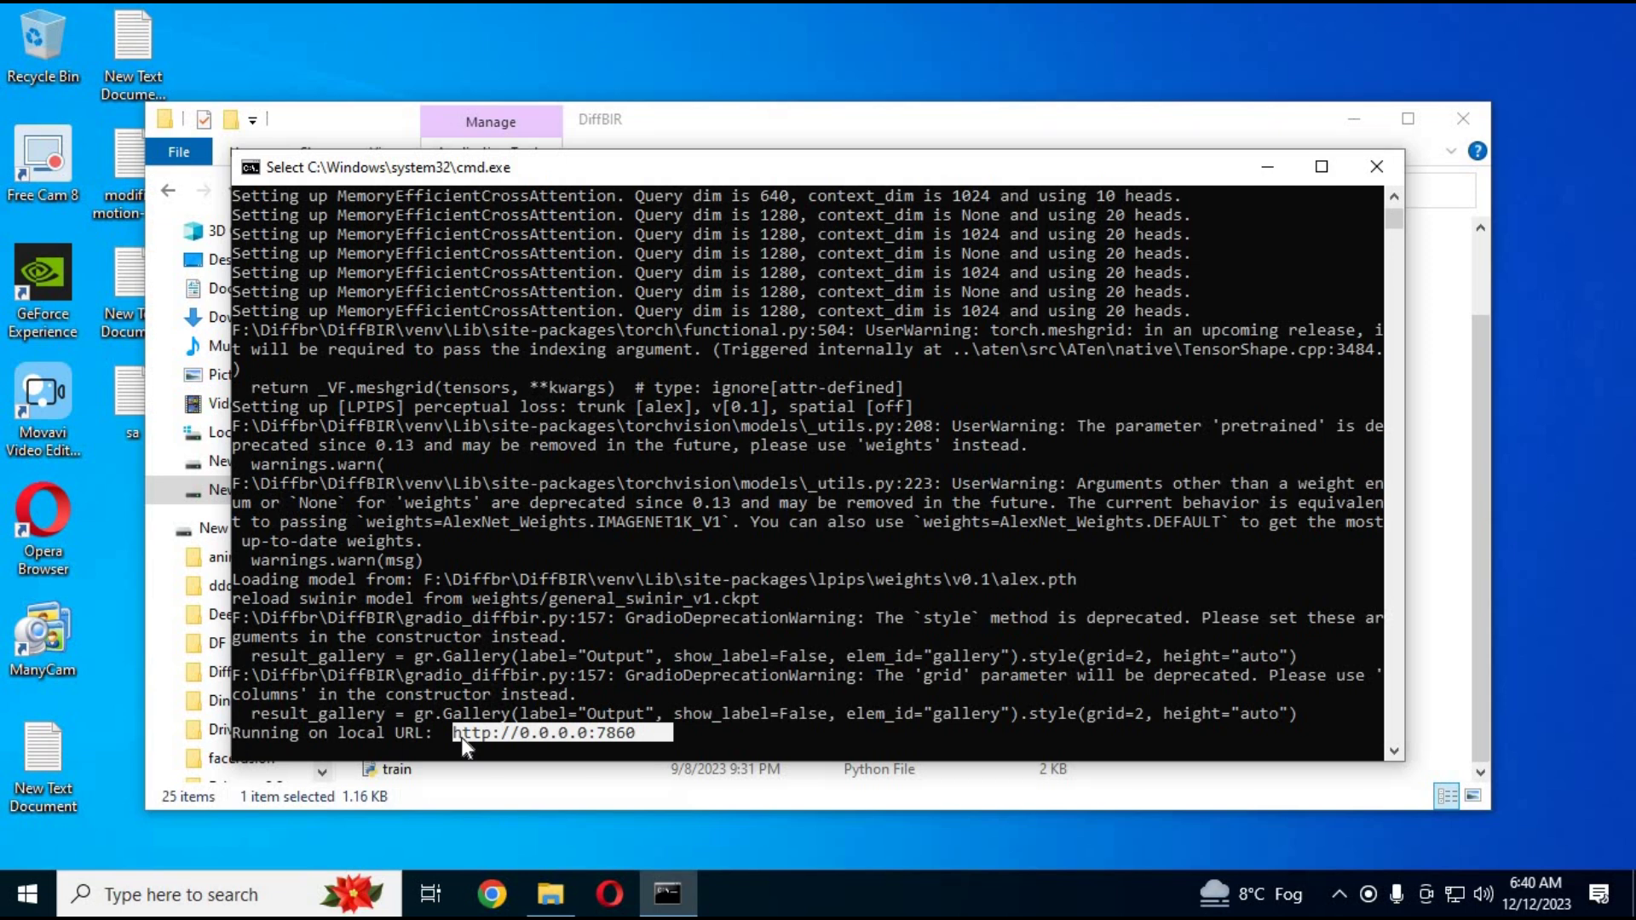
{"action": "key", "text": "ctrl+c"}
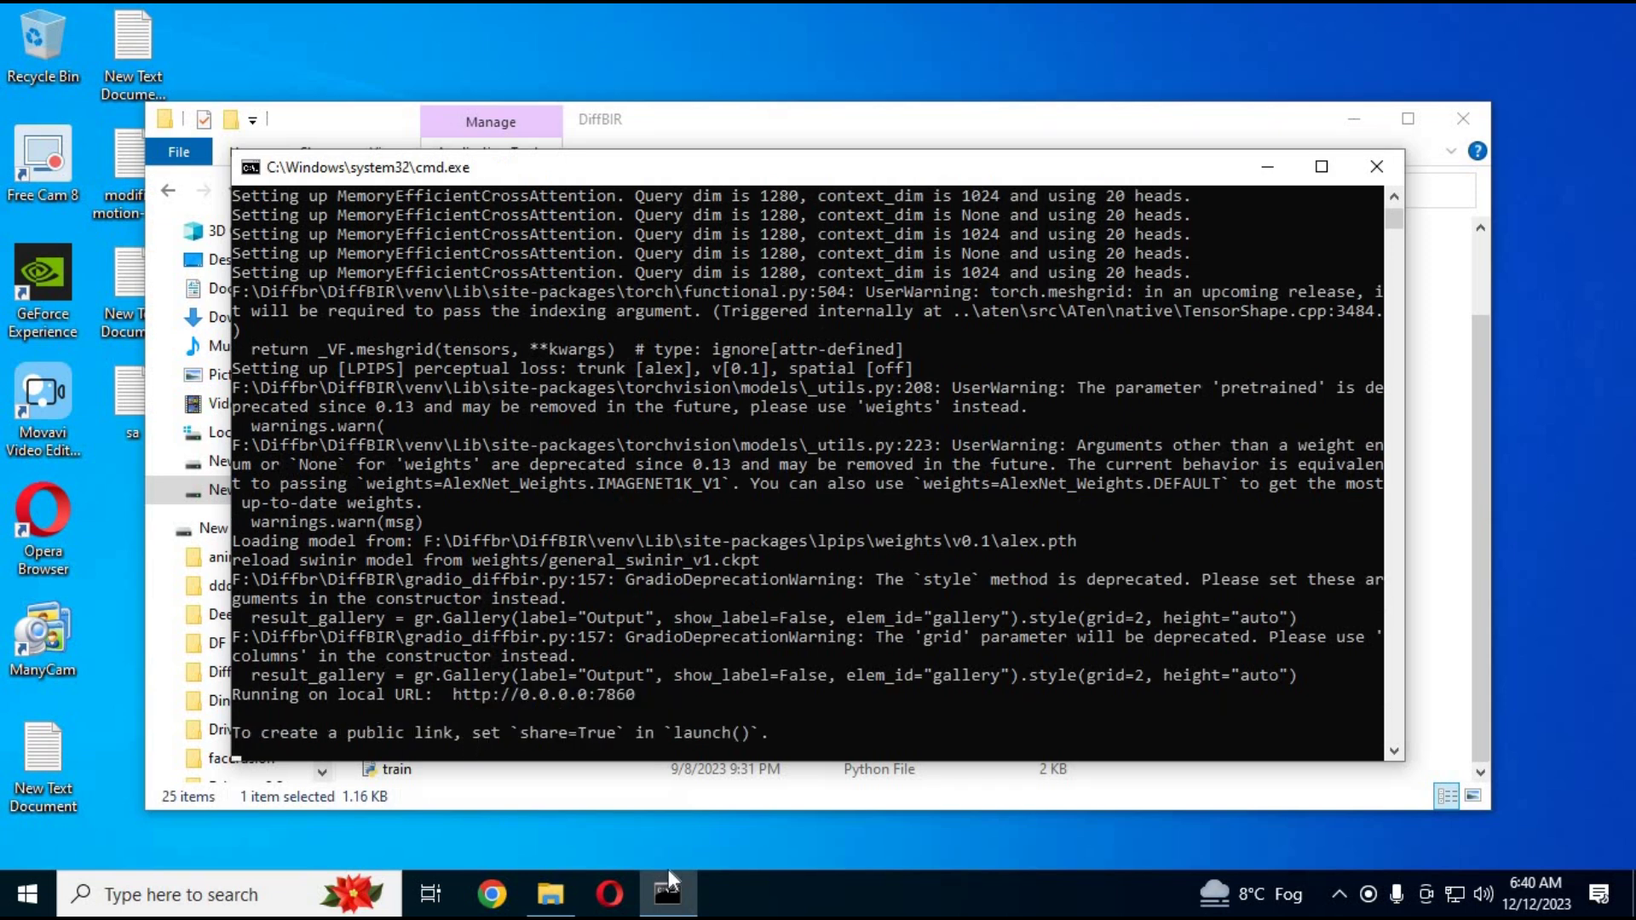
{"action": "left_click", "coordinate": [492, 894]}
Load DiffBIR at 127.0.0.1:7860 and upload the portrait 2023-11-23_09h20_34.png
{"action": "key", "text": "ctrl+v"}
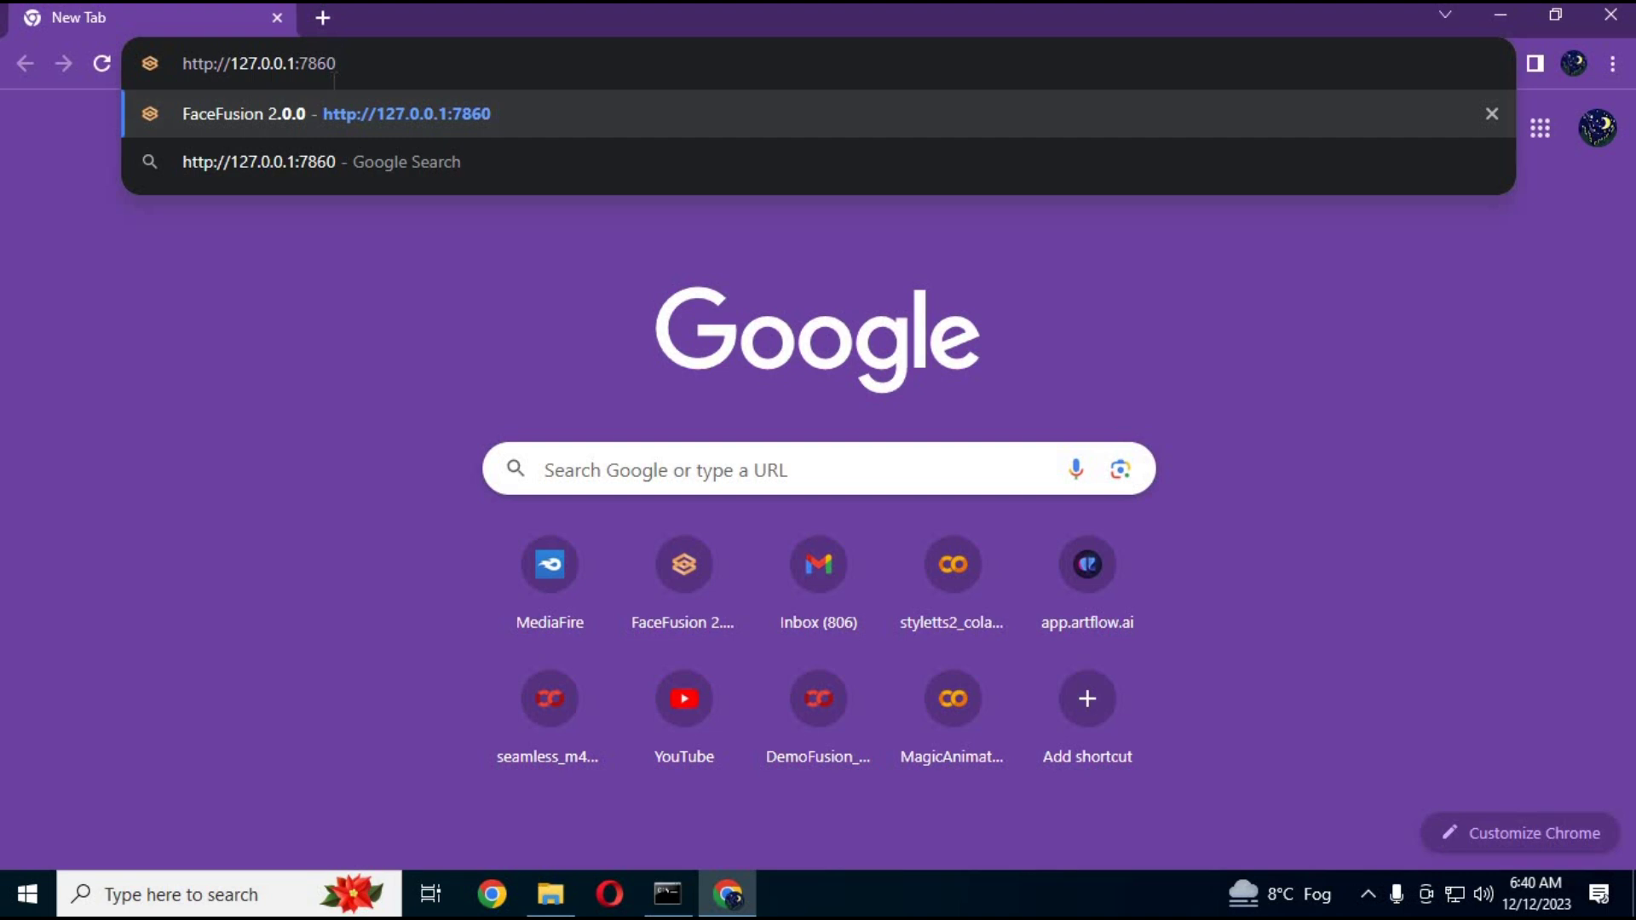
{"action": "key", "text": "Return"}
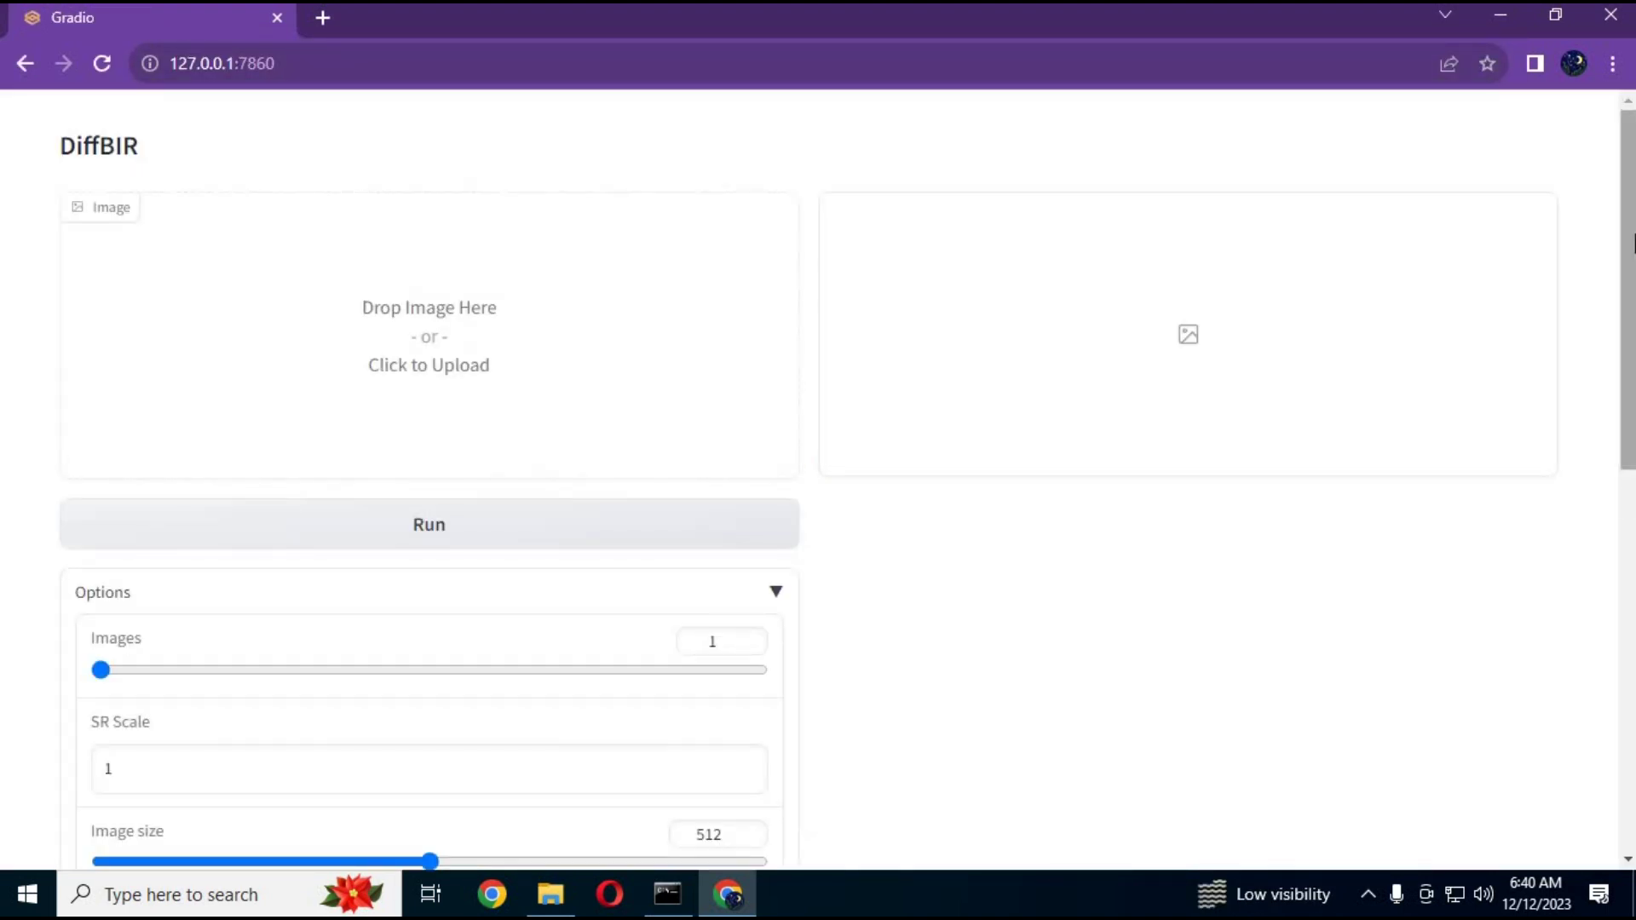
{"action": "left_click", "coordinate": [1625, 506]}
{"action": "left_click_drag", "start_coordinate": [1625, 506], "coordinate": [1625, 204]}
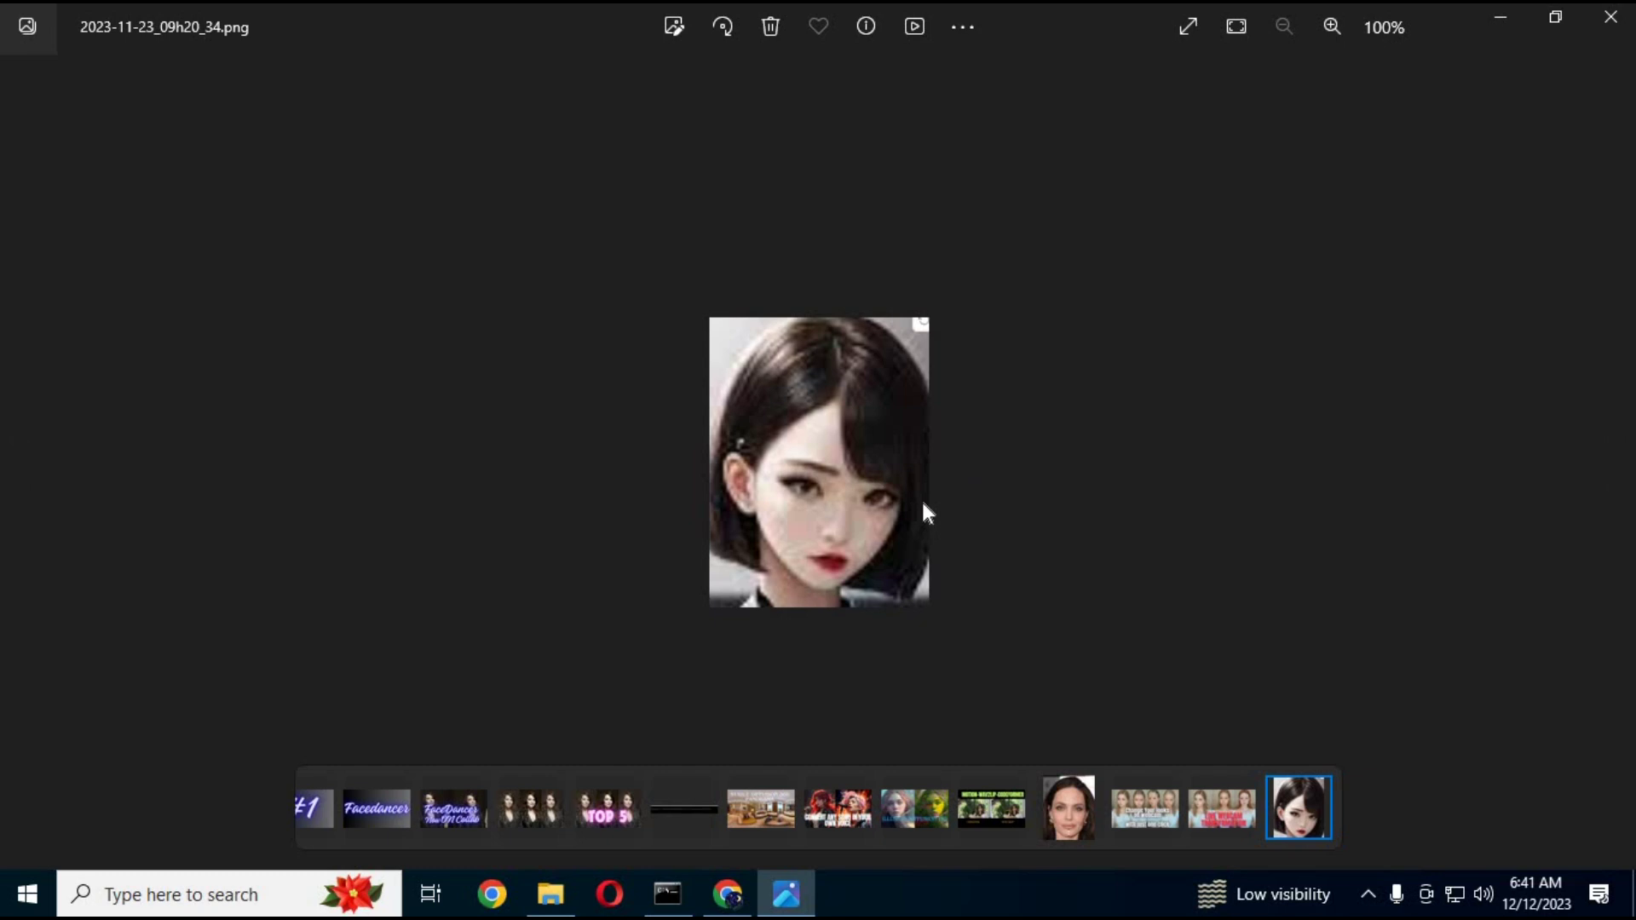
{"action": "left_click", "coordinate": [1610, 18]}
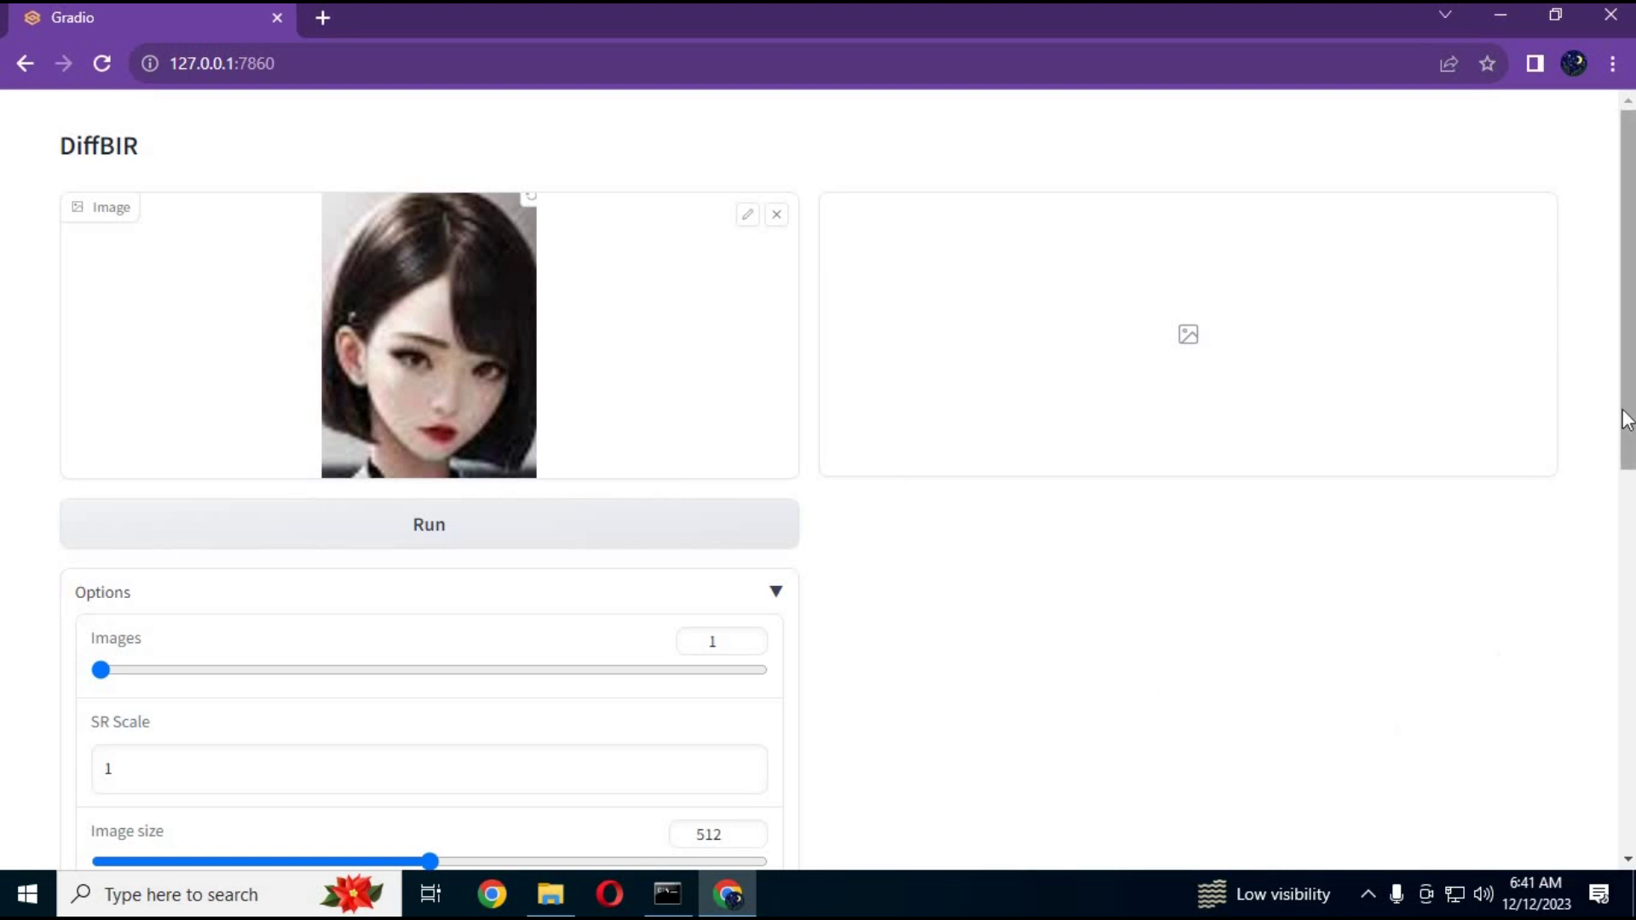
{"action": "left_click_drag", "start_coordinate": [1625, 419], "coordinate": [1626, 479]}
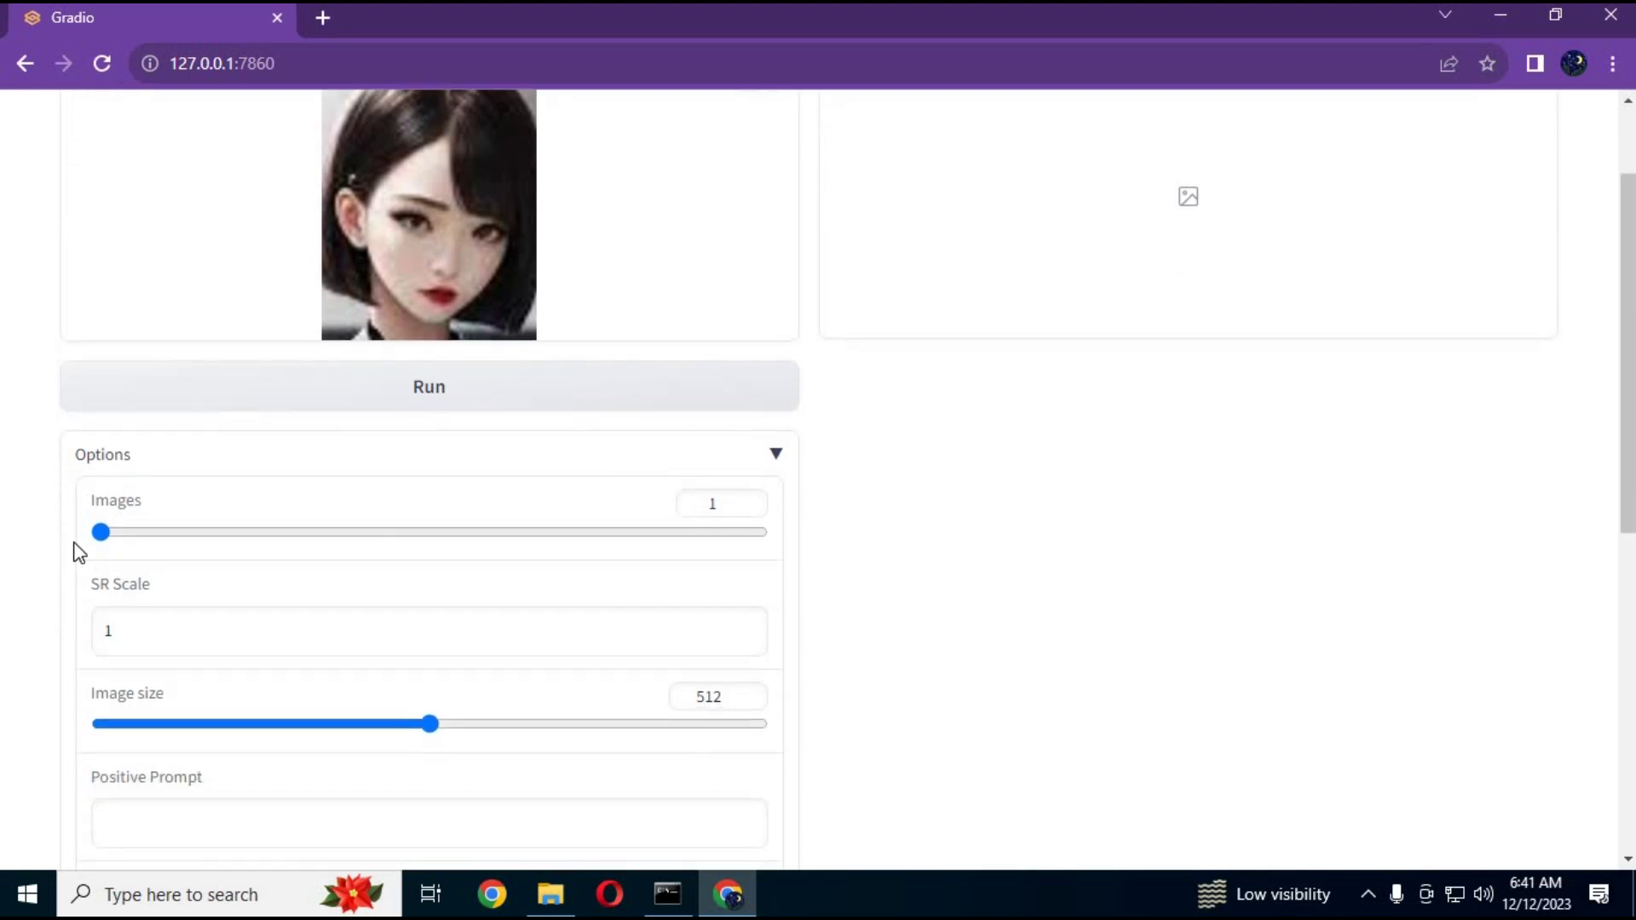
Set Images to 3 and Image size to 740, keeping SR Scale at 1
{"action": "left_click", "coordinate": [190, 533]}
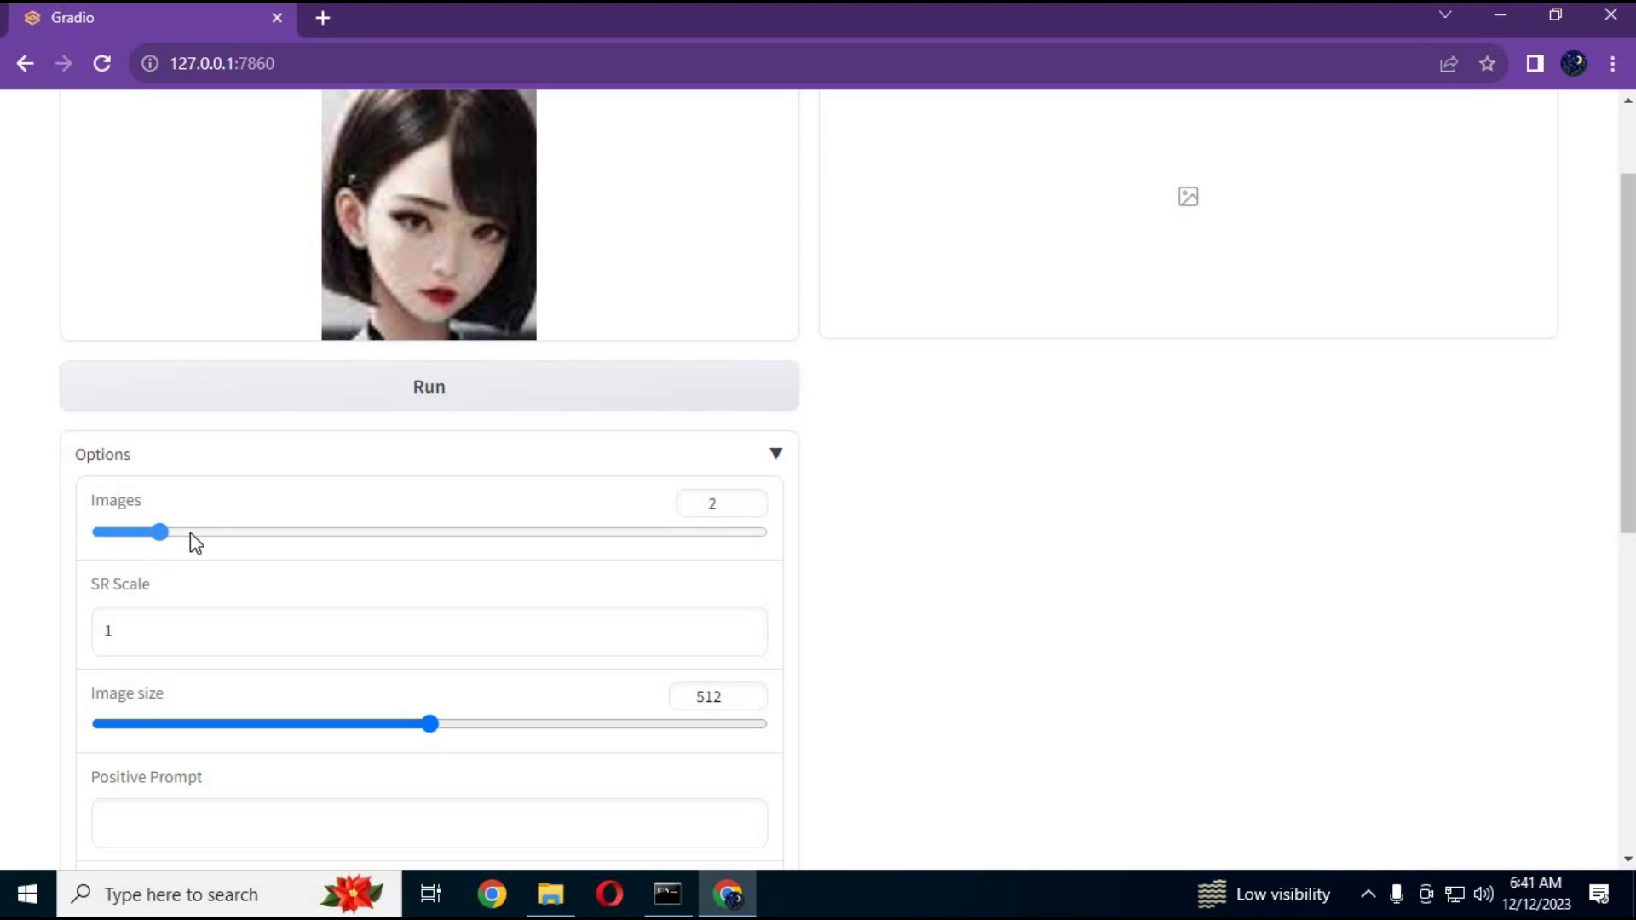
{"action": "left_click", "coordinate": [252, 540]}
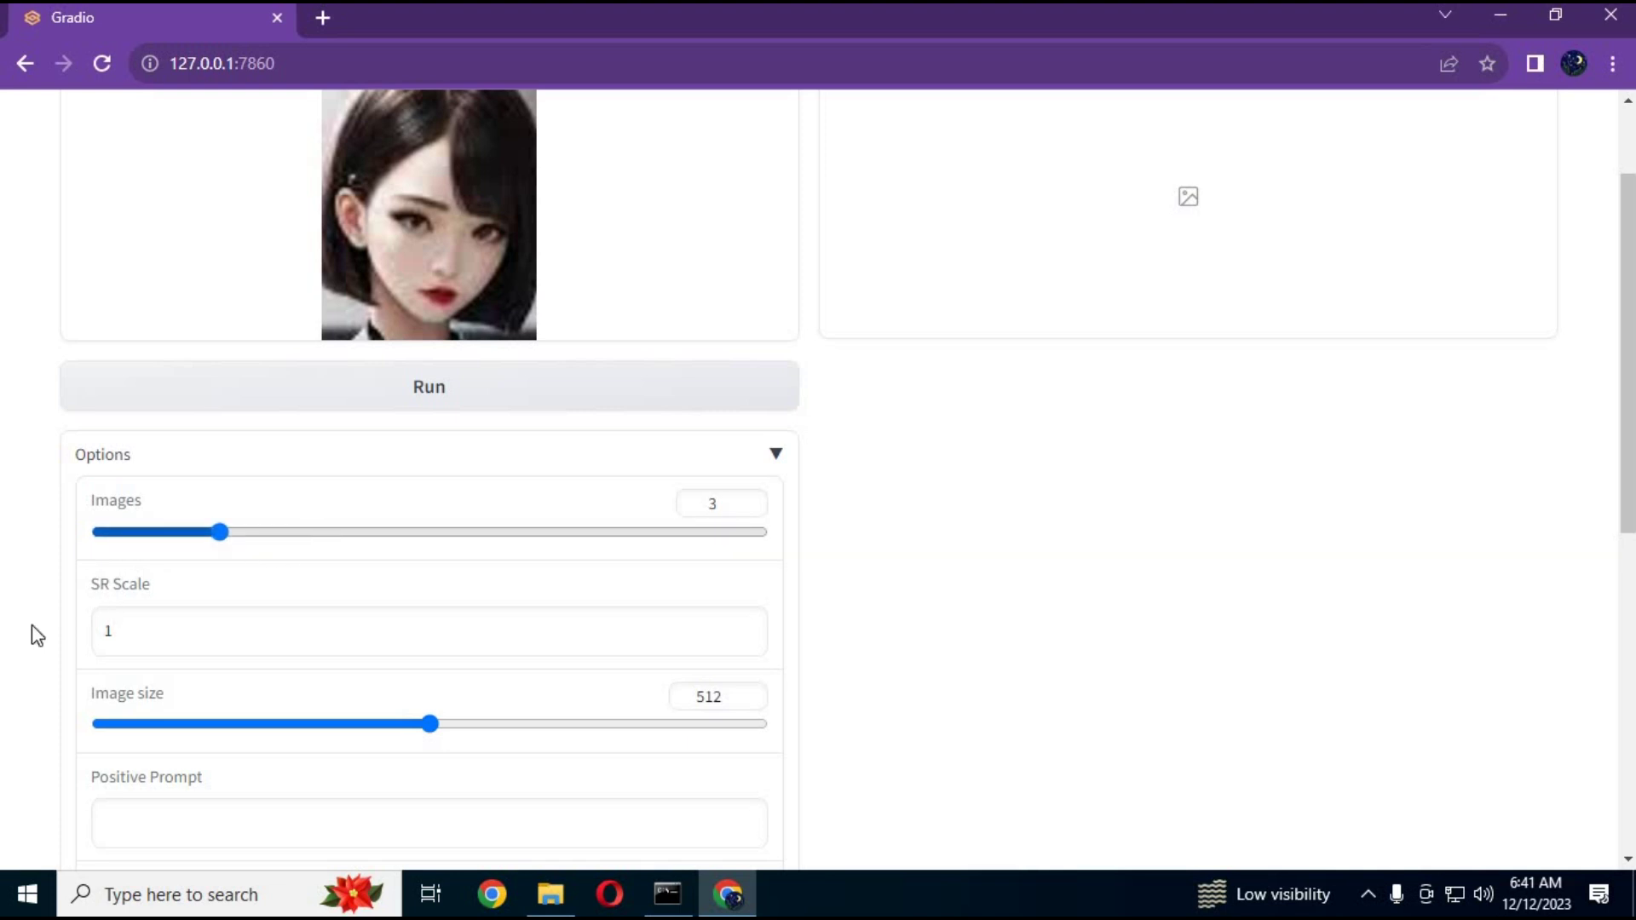
{"action": "left_click", "coordinate": [301, 645]}
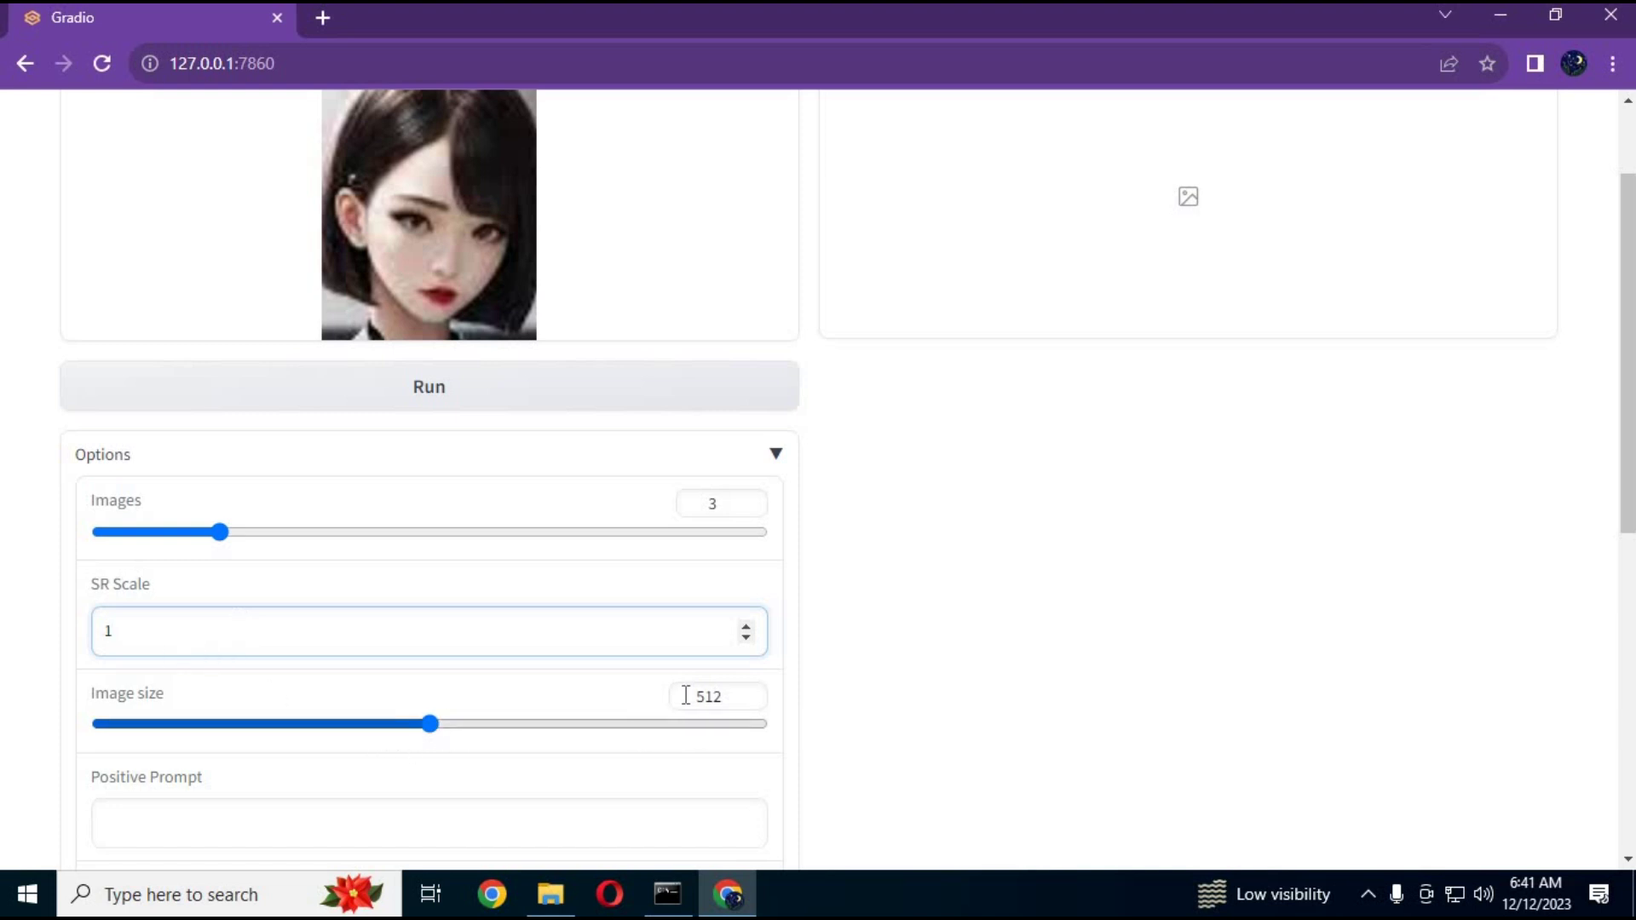
{"action": "double_click", "coordinate": [763, 696]}
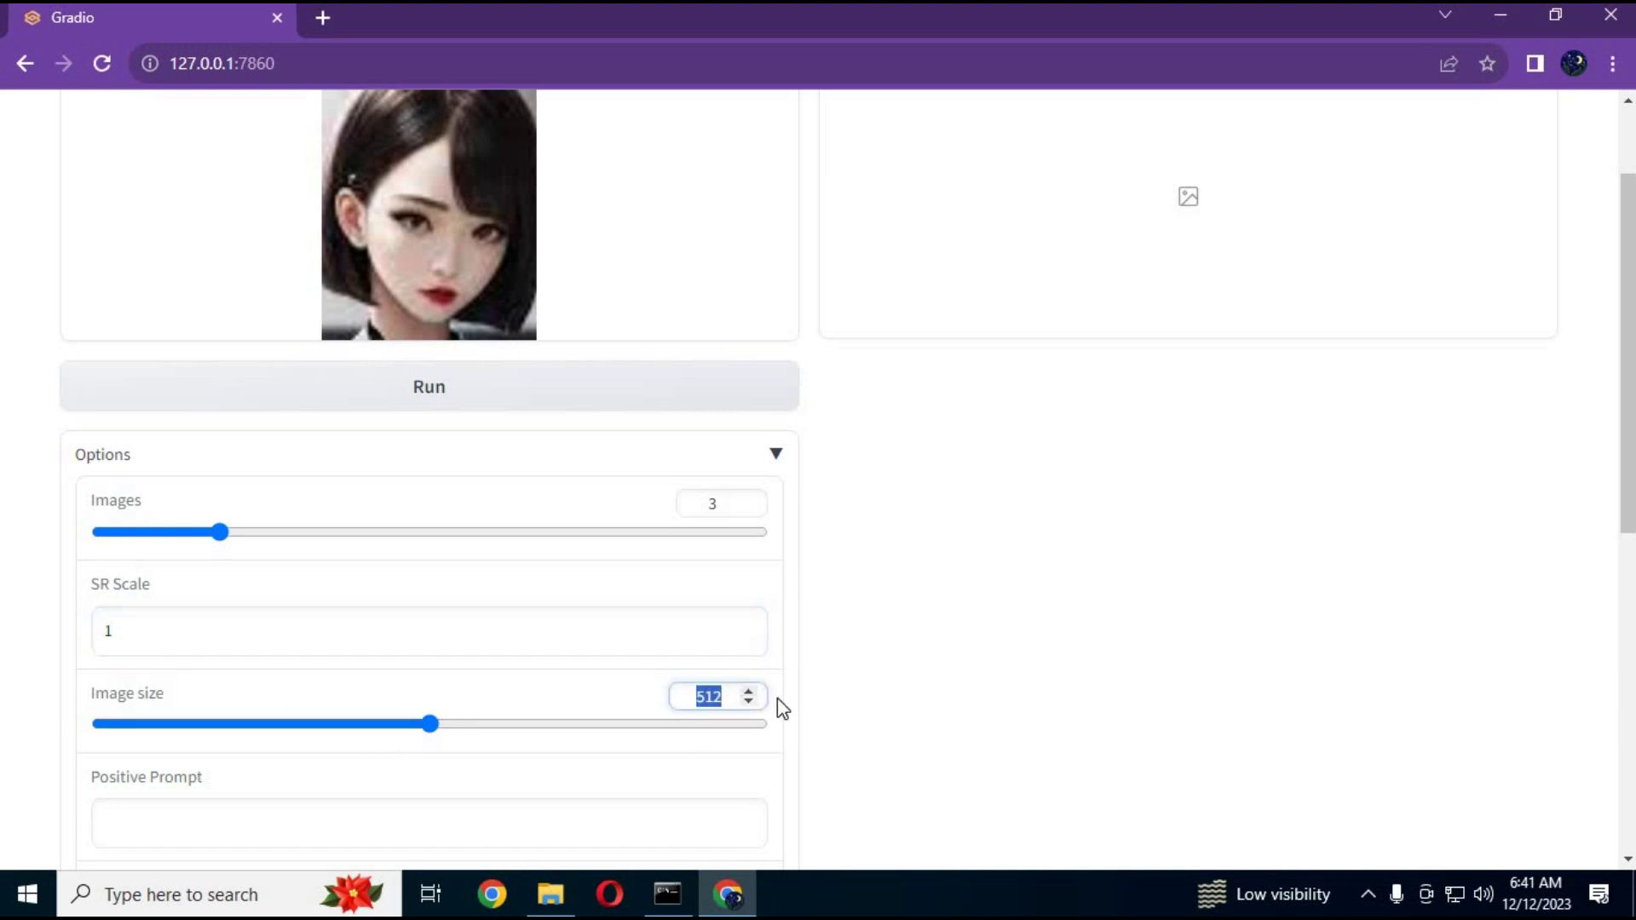
{"action": "type", "text": "740"}
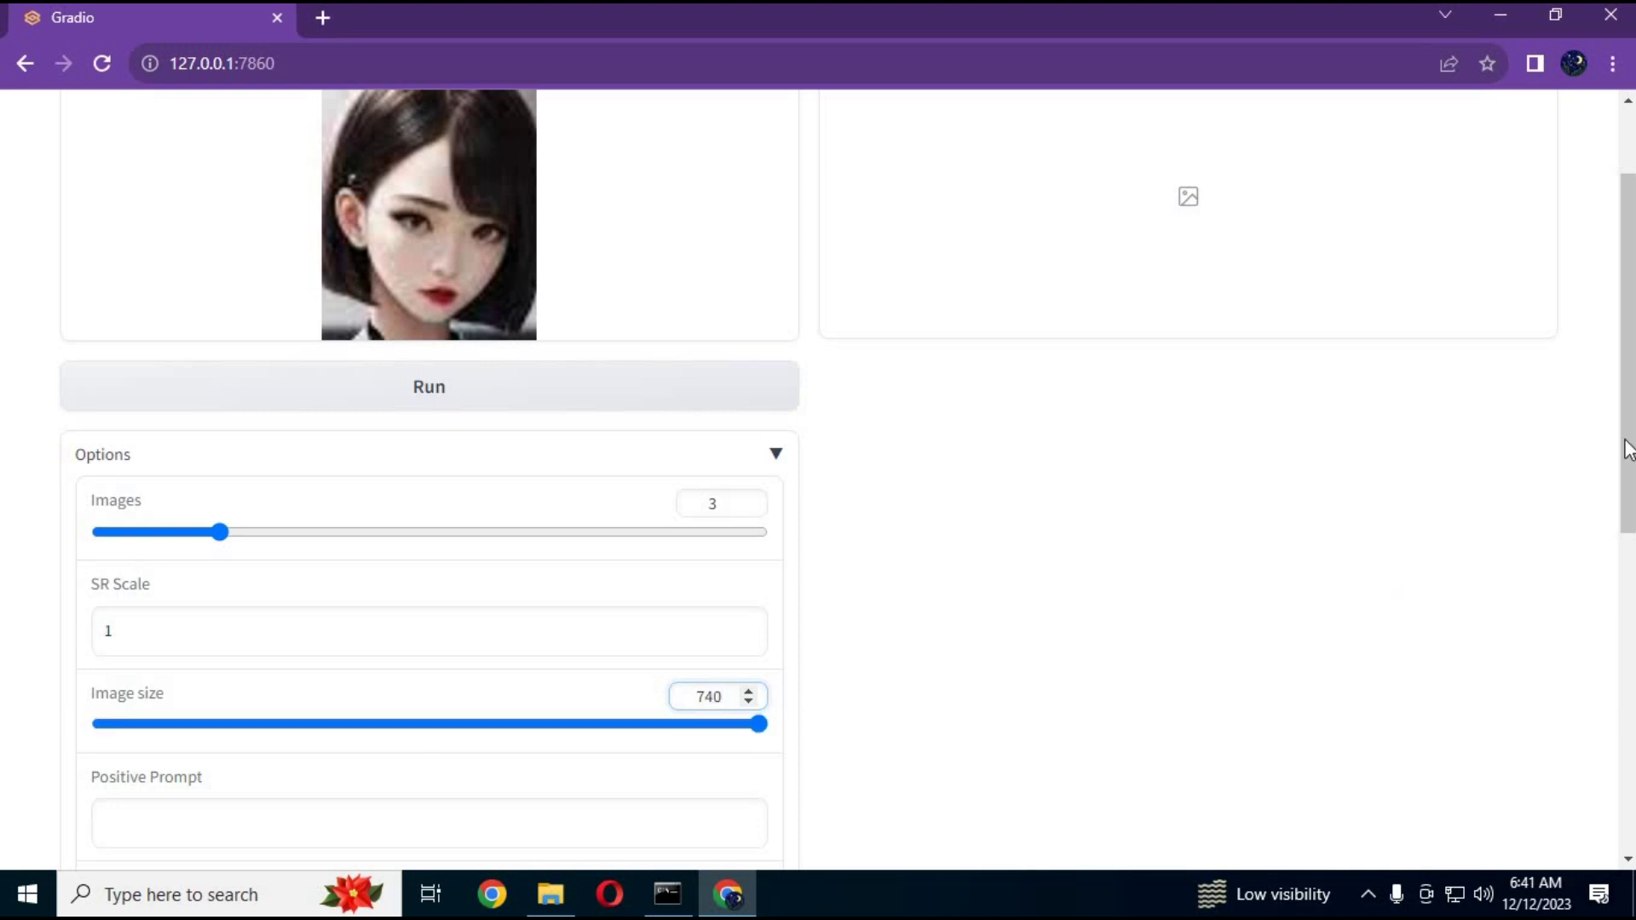
{"action": "left_click_drag", "start_coordinate": [1629, 413], "coordinate": [1628, 474]}
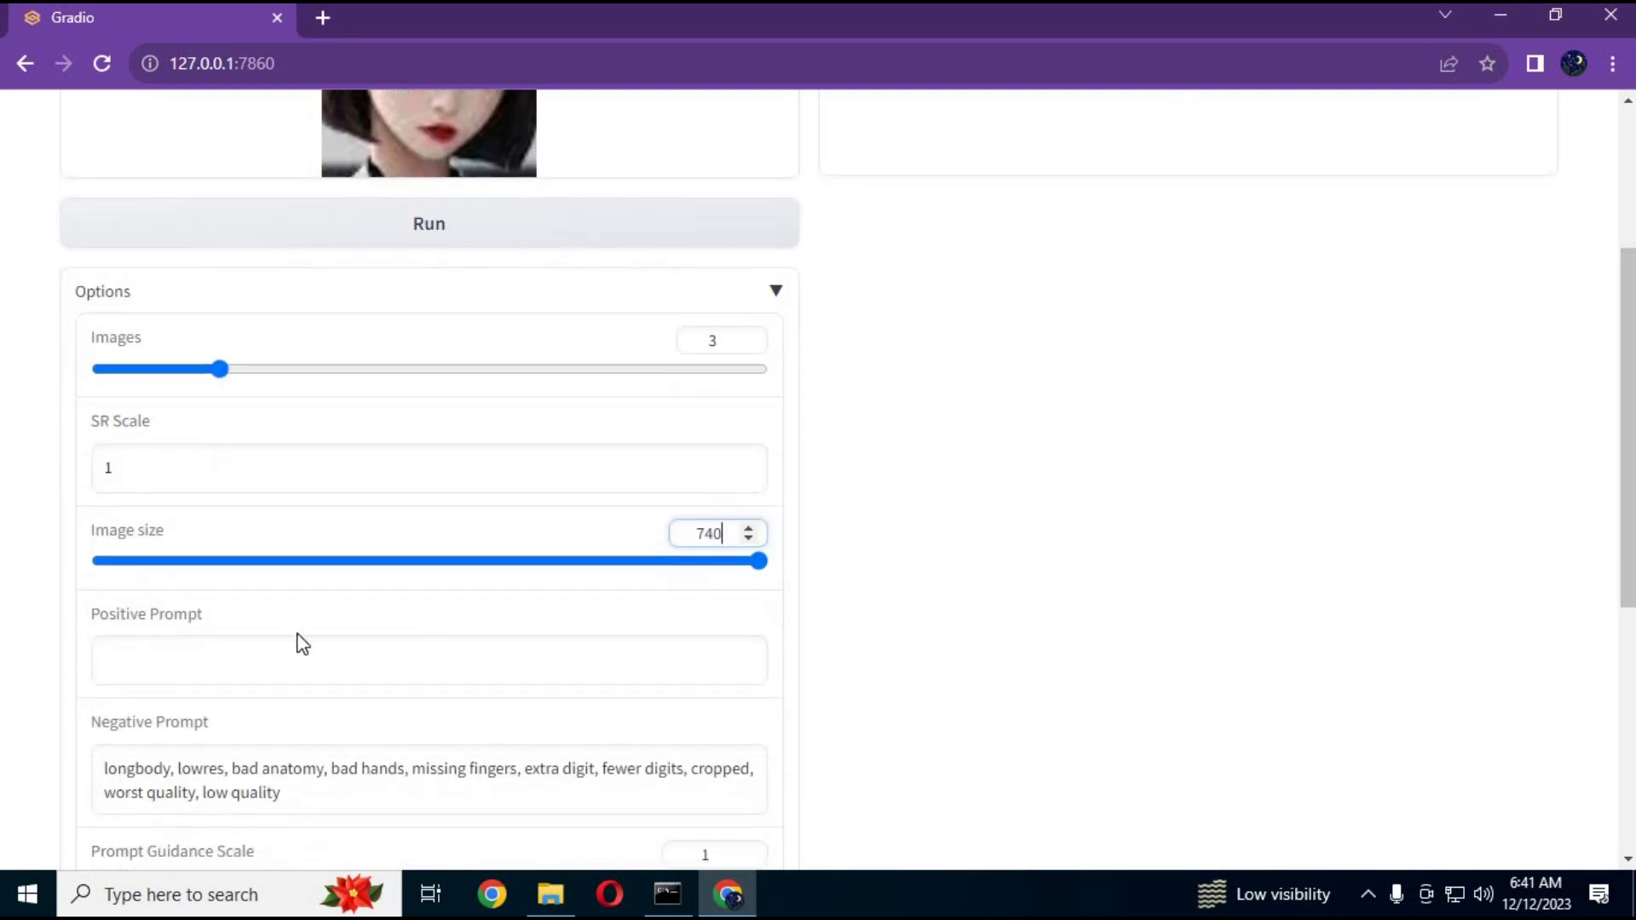
Enter positive prompt 'pink lips stick blonde hairs' and set Prompt Guidance Scale to 2.3
{"action": "left_click", "coordinate": [221, 676]}
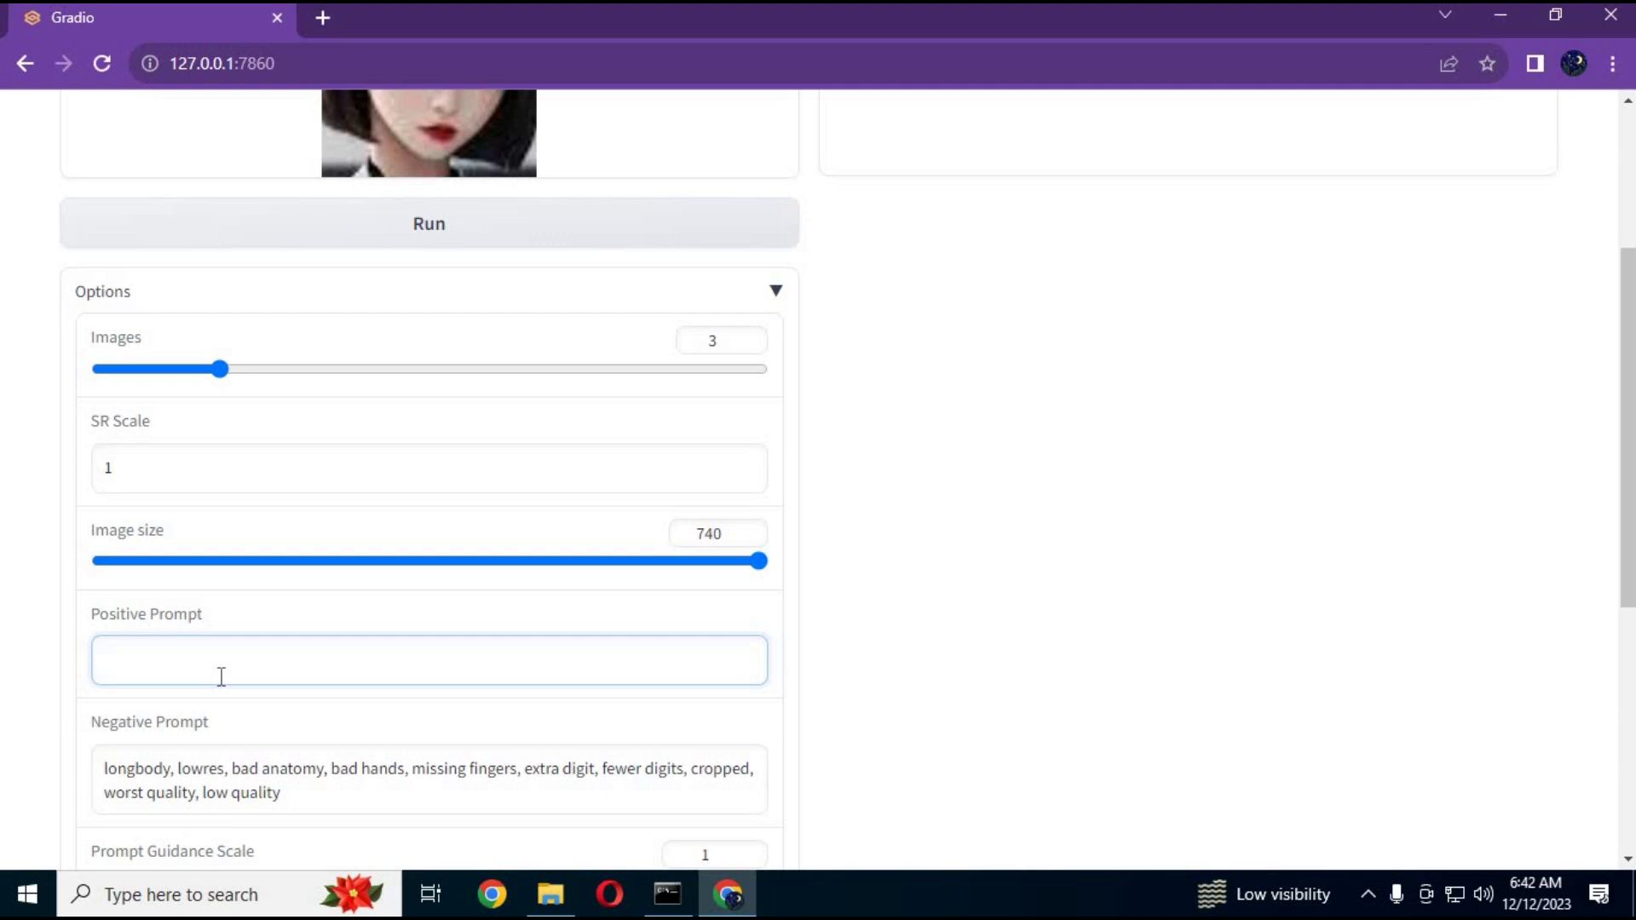
{"action": "type", "text": "pink lips stick blonde"}
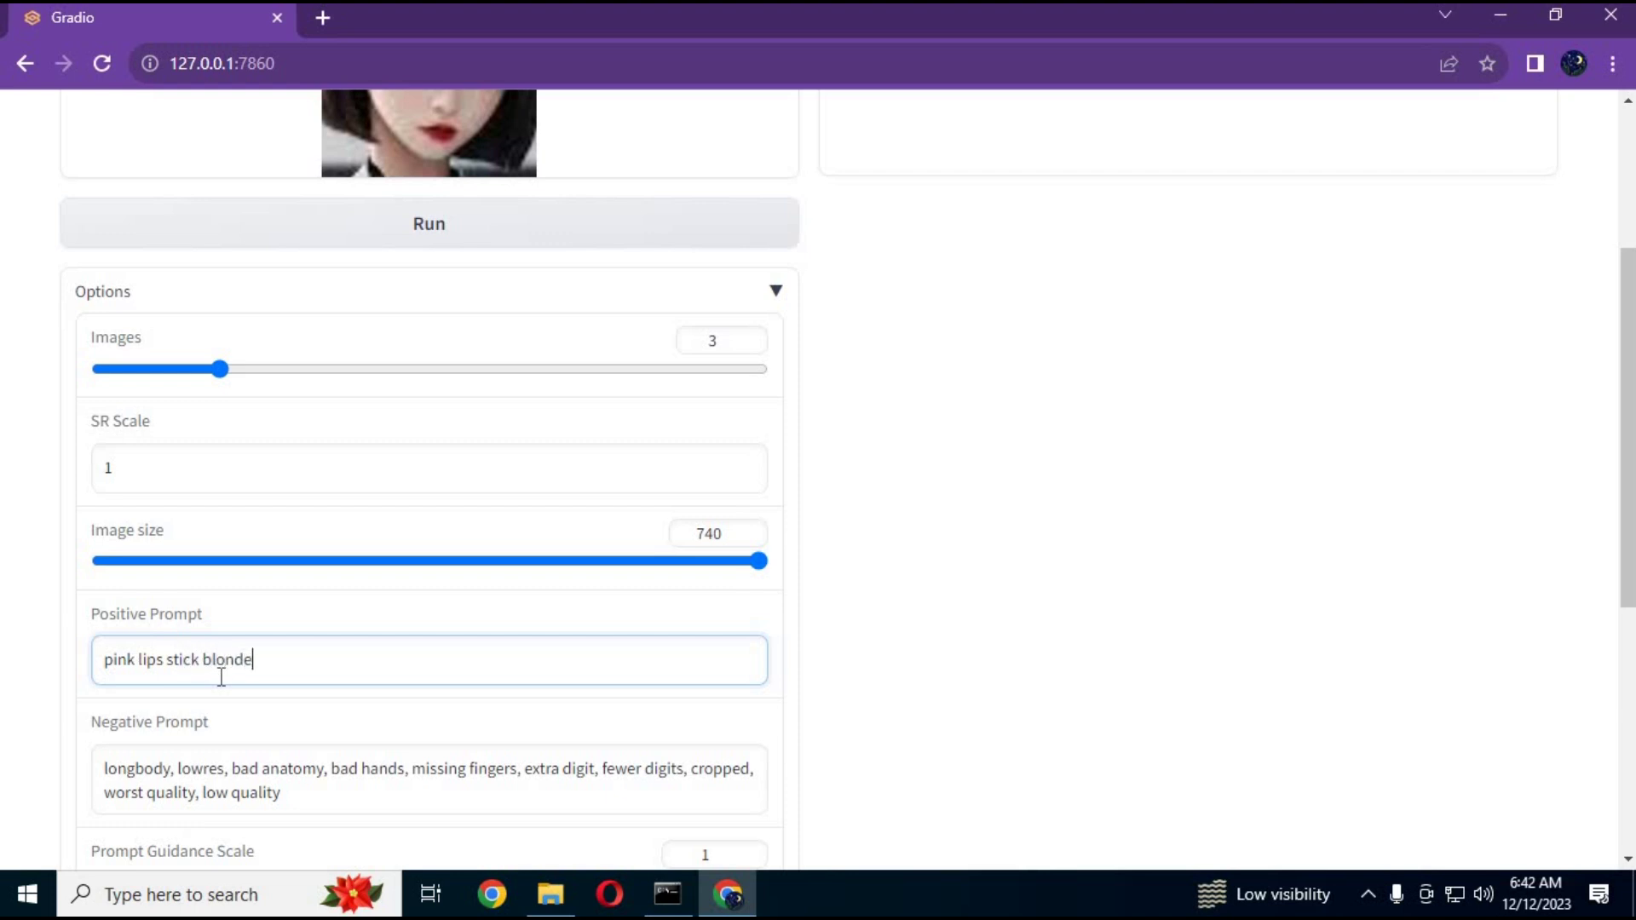
{"action": "type", "text": " hairs"}
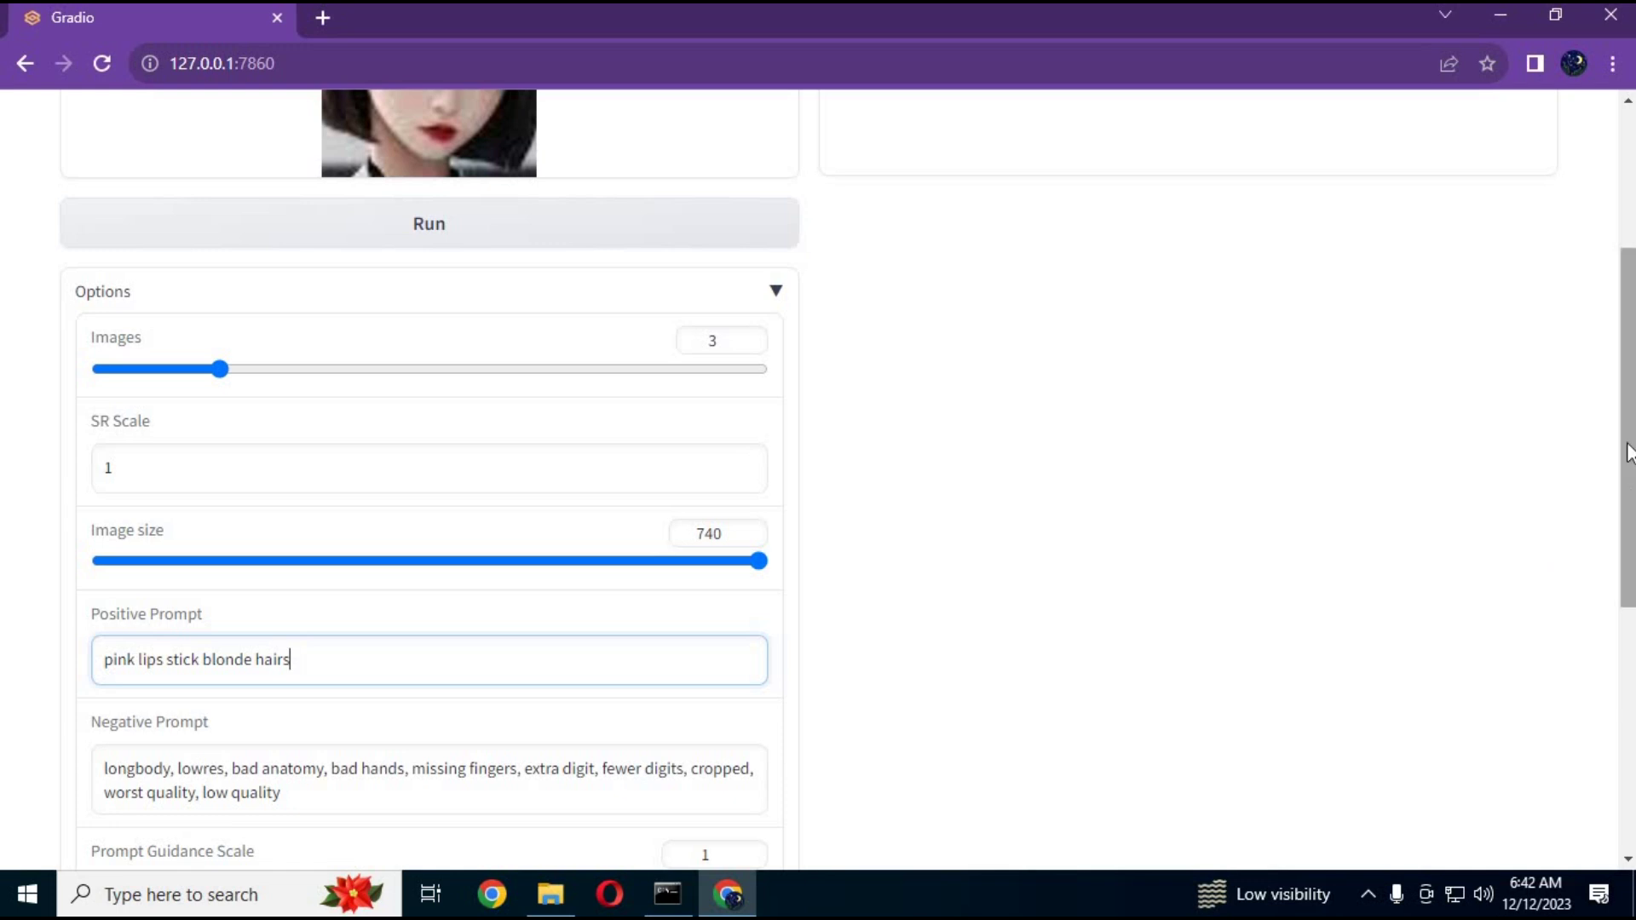
{"action": "scroll", "coordinate": [1621, 489], "scroll_direction": "down", "scroll_amount": 3}
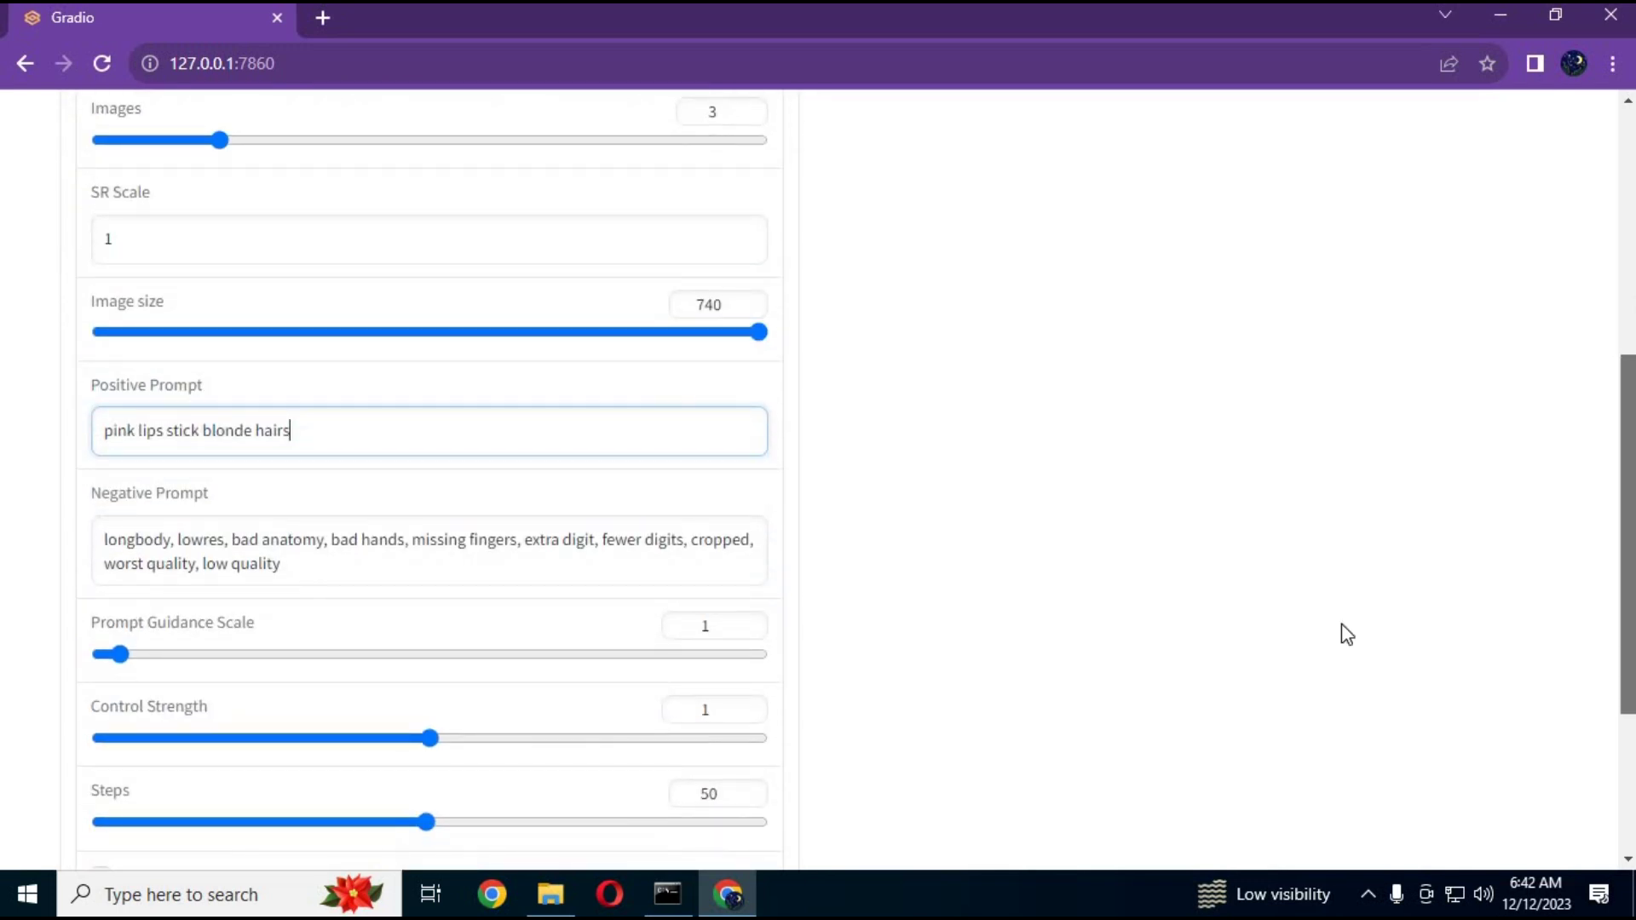
{"action": "scroll", "coordinate": [712, 611], "scroll_direction": "down", "scroll_amount": 1}
{"action": "mouse_move", "coordinate": [121, 634]}
{"action": "left_mouse_down"}
{"action": "mouse_move", "coordinate": [187, 646]}
{"action": "mouse_move", "coordinate": [135, 639]}
{"action": "mouse_move", "coordinate": [150, 642]}
{"action": "left_mouse_up"}
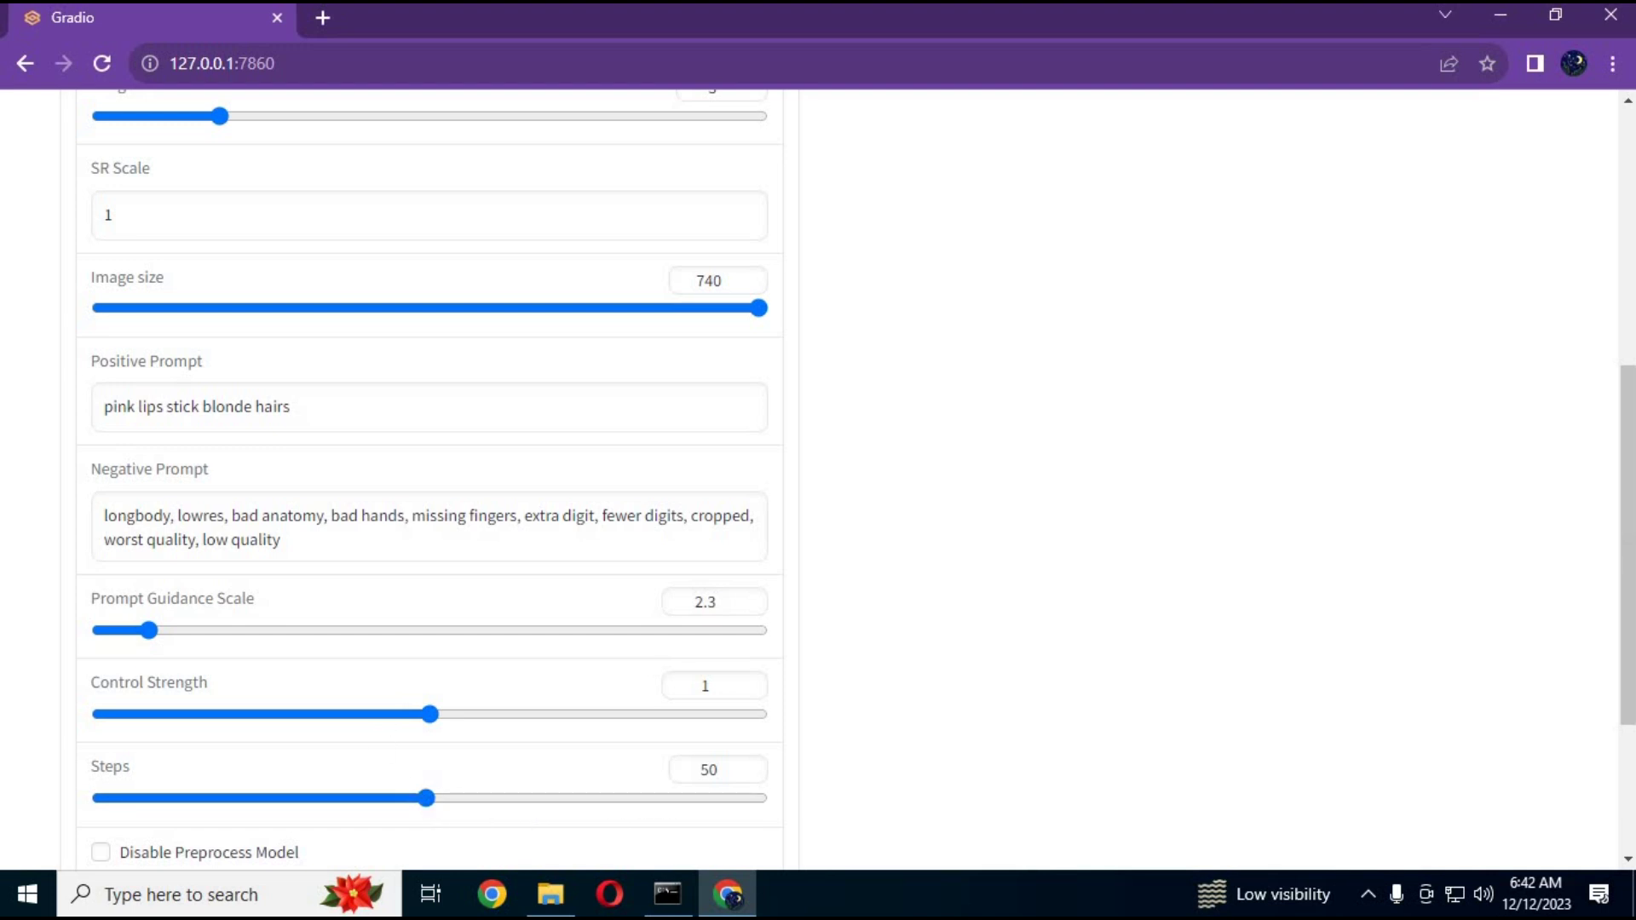
{"action": "left_click_drag", "start_coordinate": [1632, 531], "coordinate": [1632, 655]}
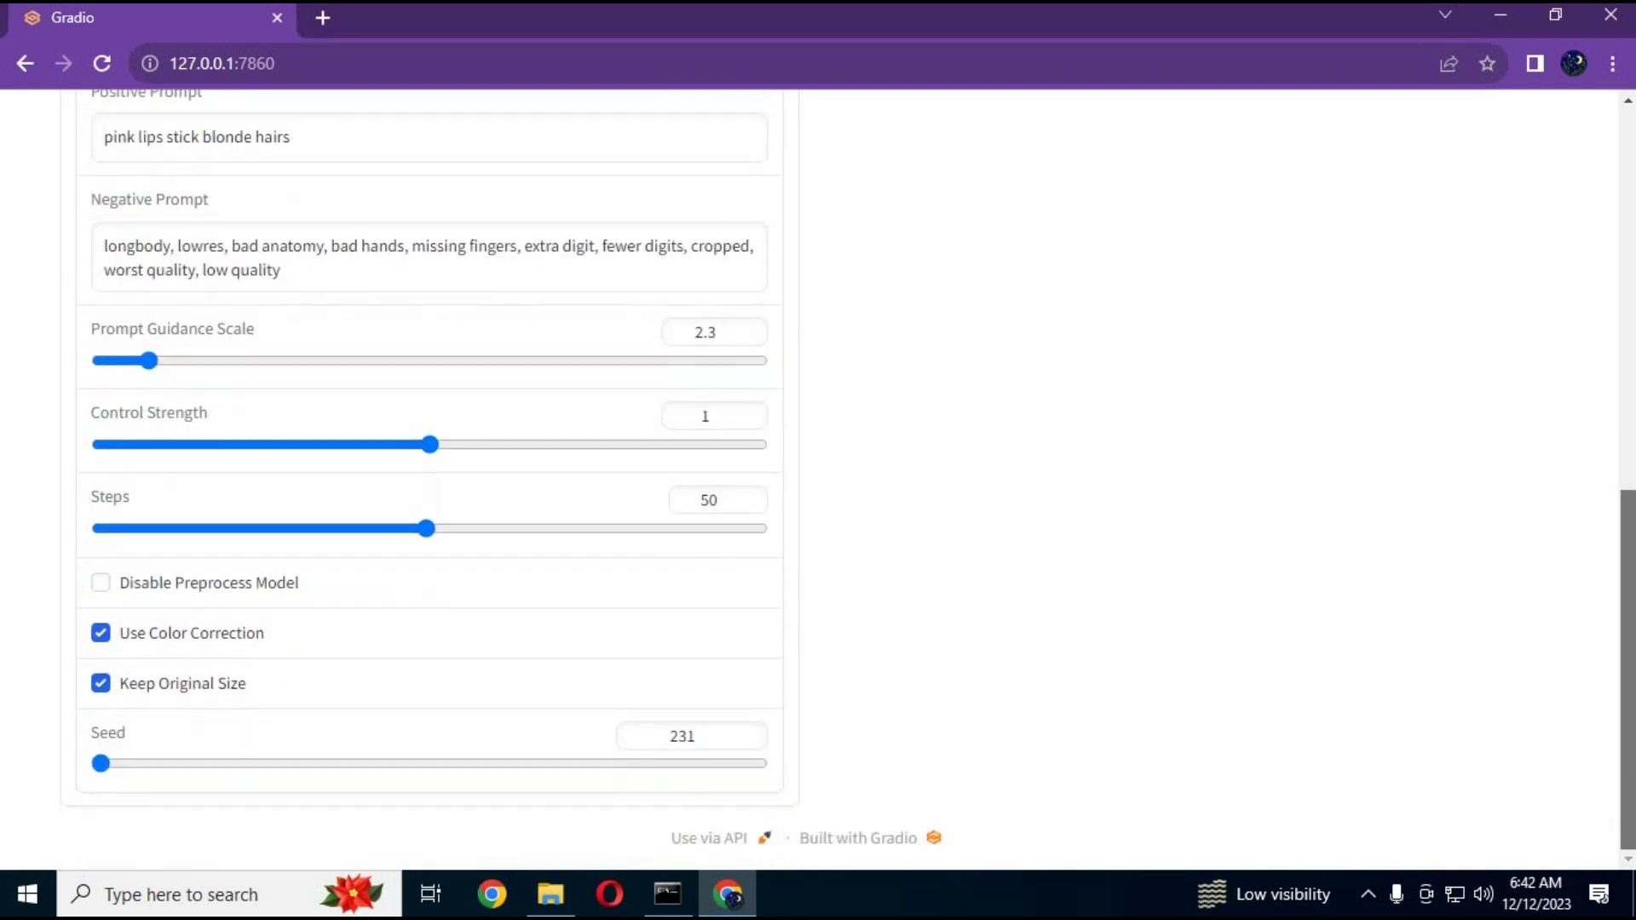
{"action": "left_click_drag", "start_coordinate": [1616, 473], "coordinate": [1572, 94]}
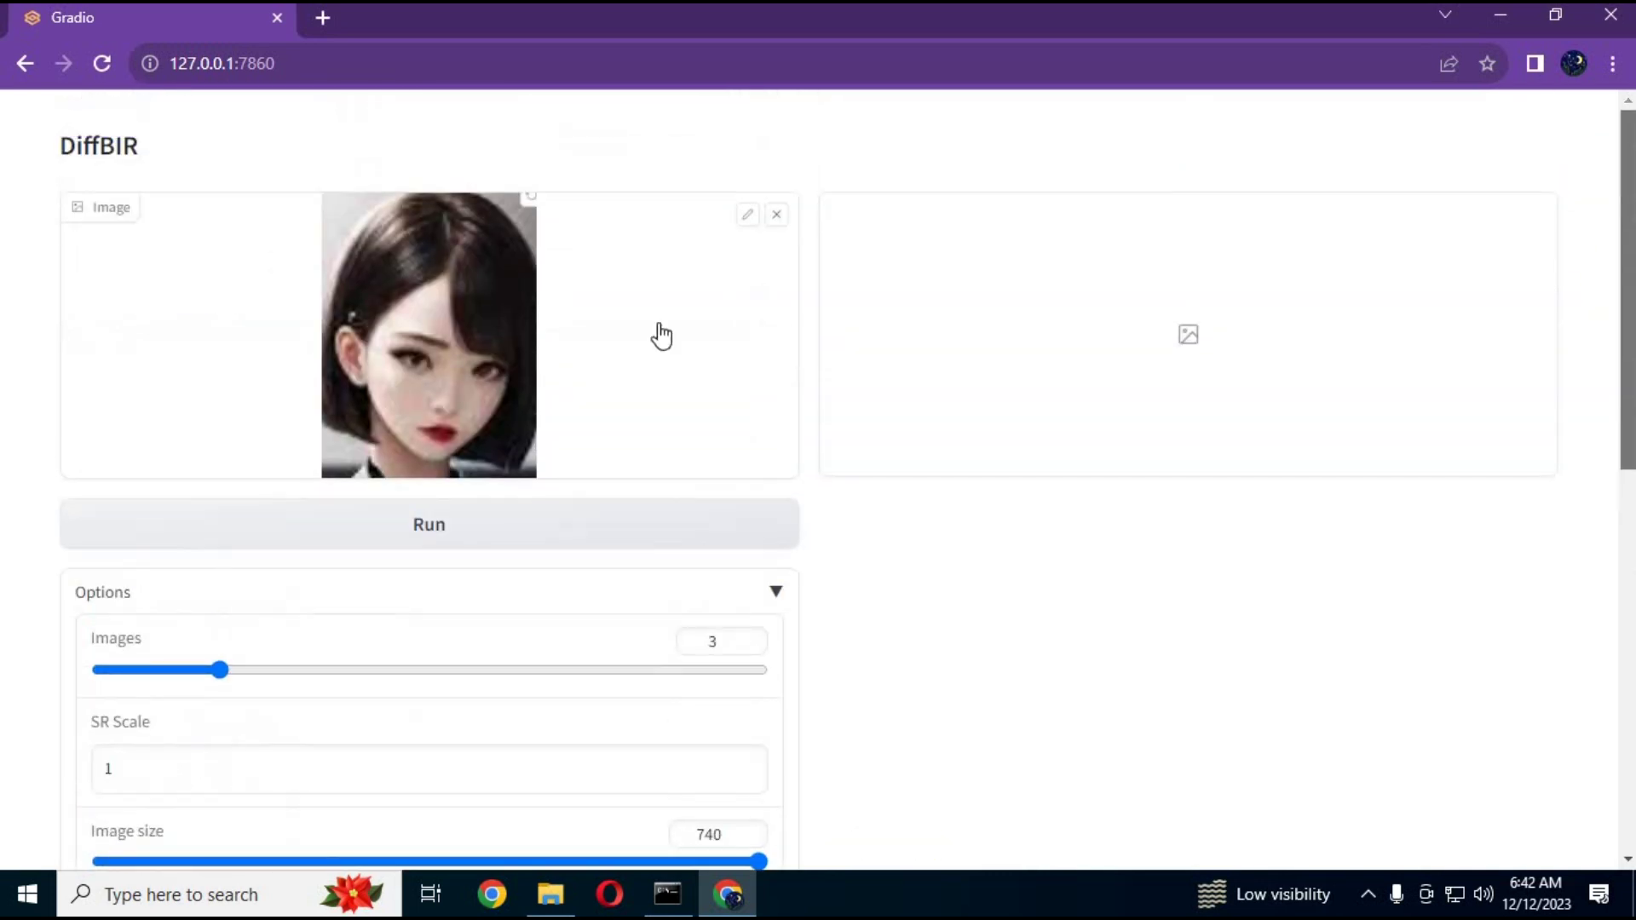
Run the restoration, check the console log, preview the output, and copy the page address
{"action": "left_click", "coordinate": [371, 528]}
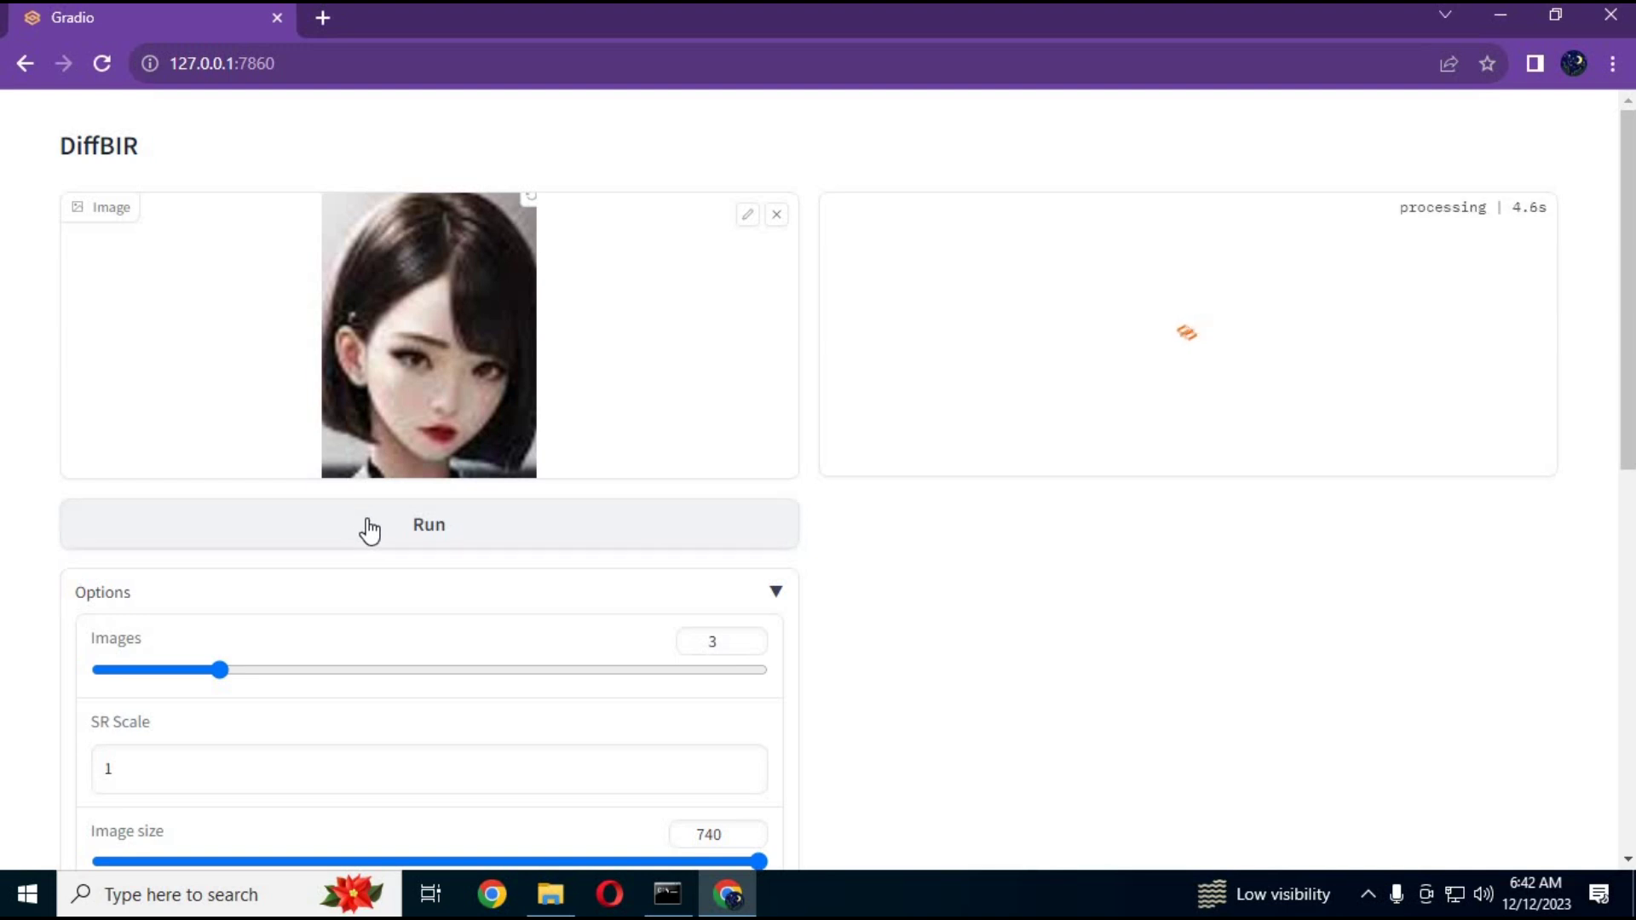
{"action": "left_click", "coordinate": [666, 908]}
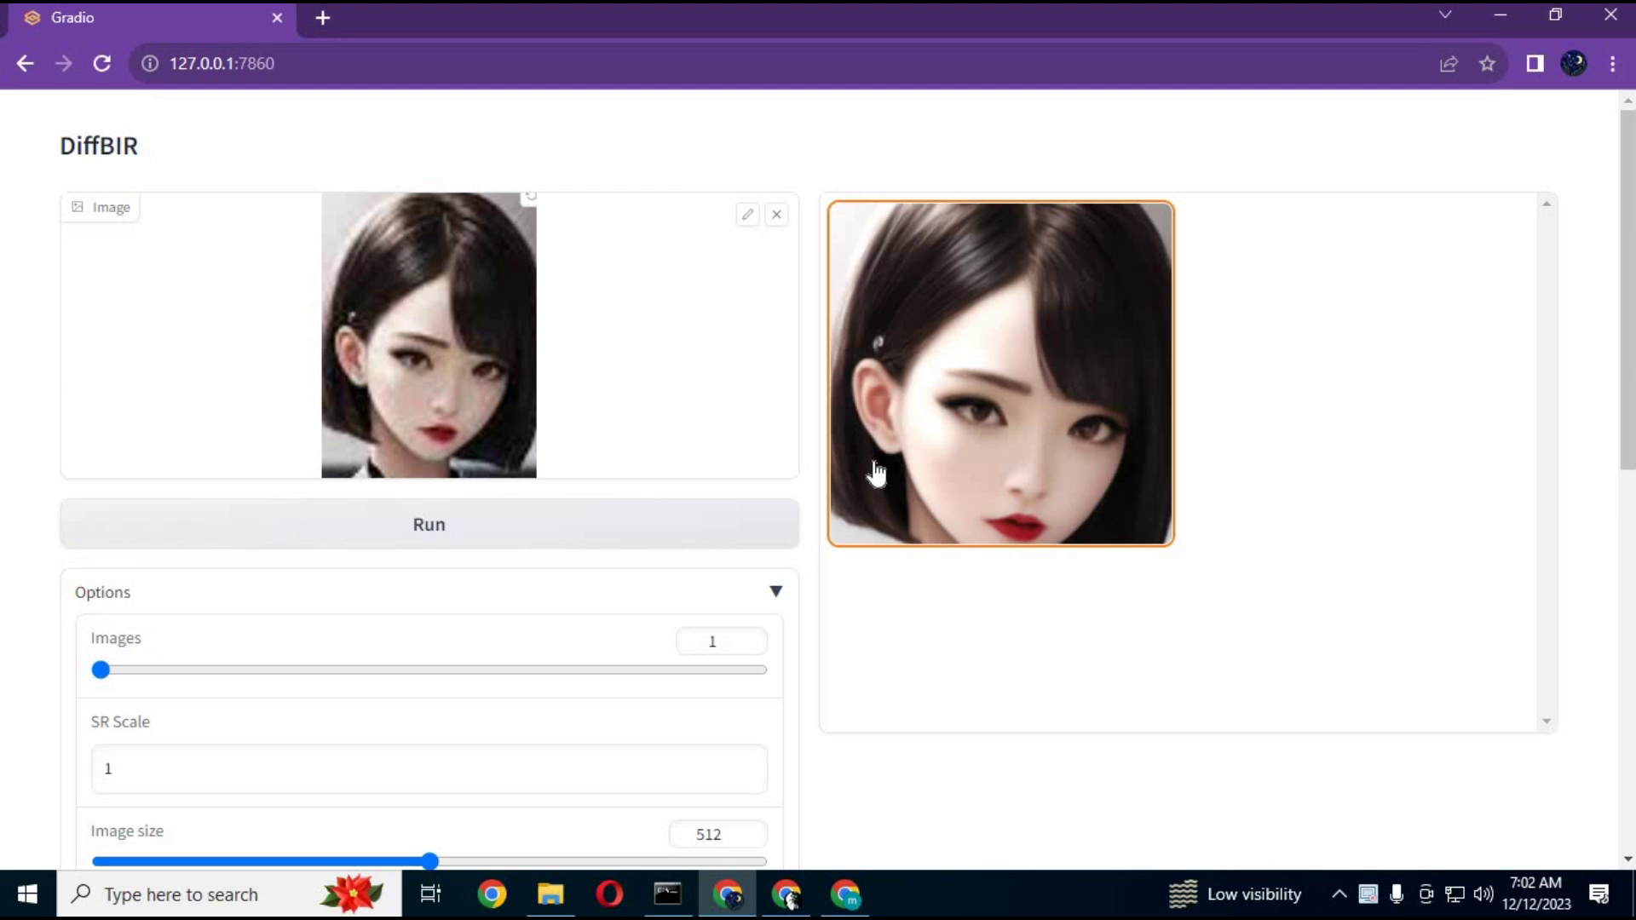
{"action": "left_click", "coordinate": [877, 471]}
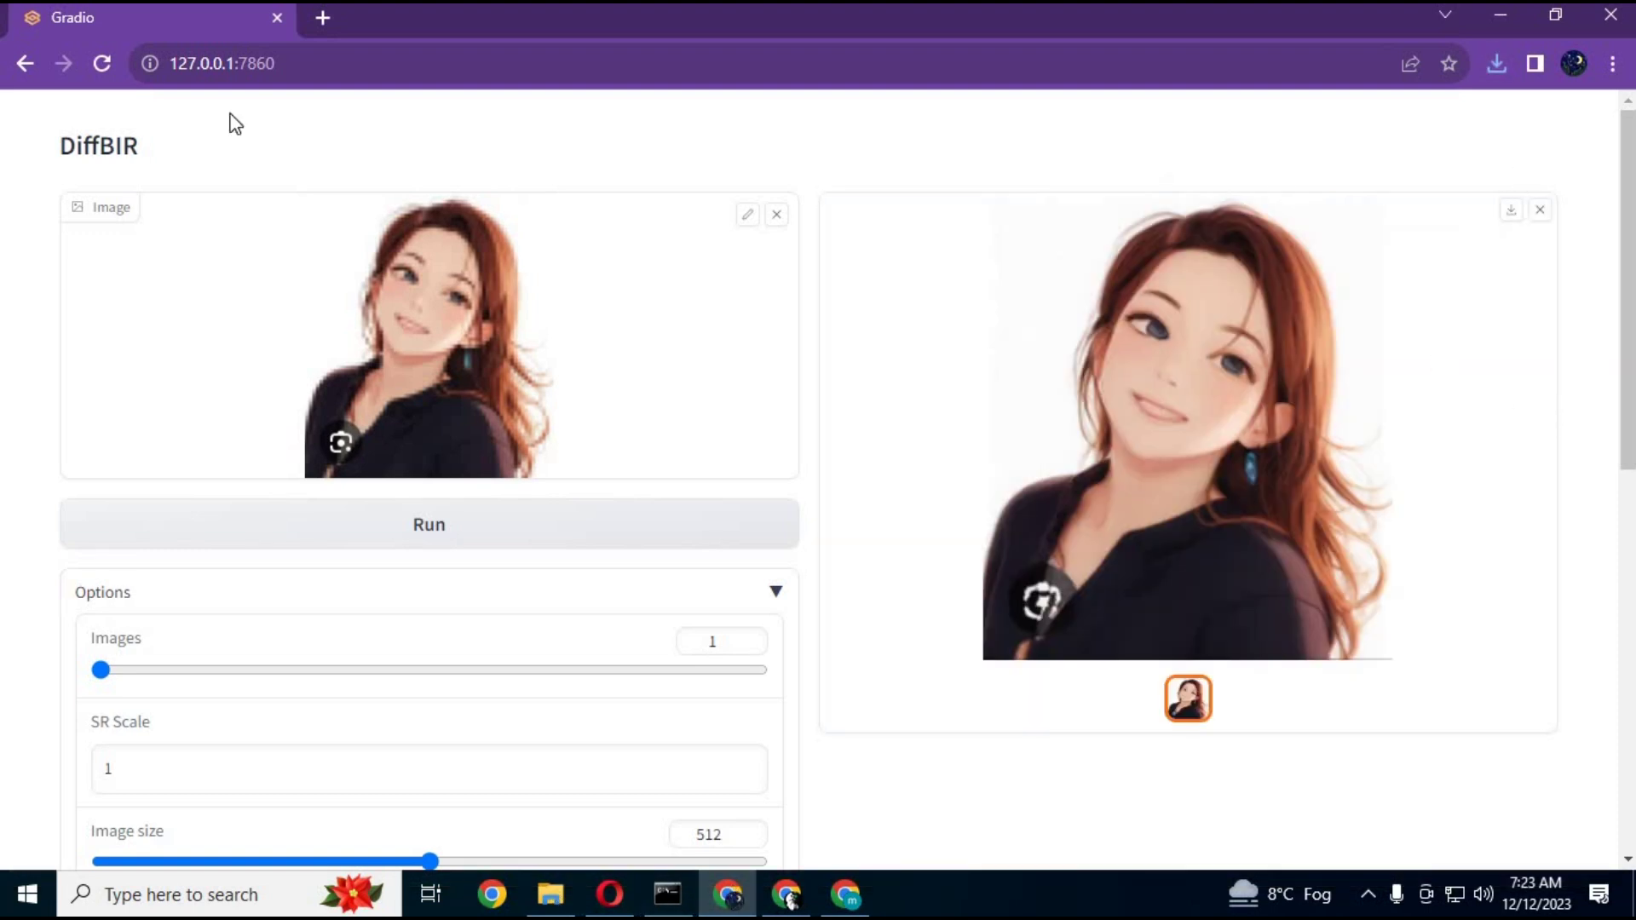
{"action": "left_click", "coordinate": [324, 63]}
{"action": "right_click", "coordinate": [291, 72]}
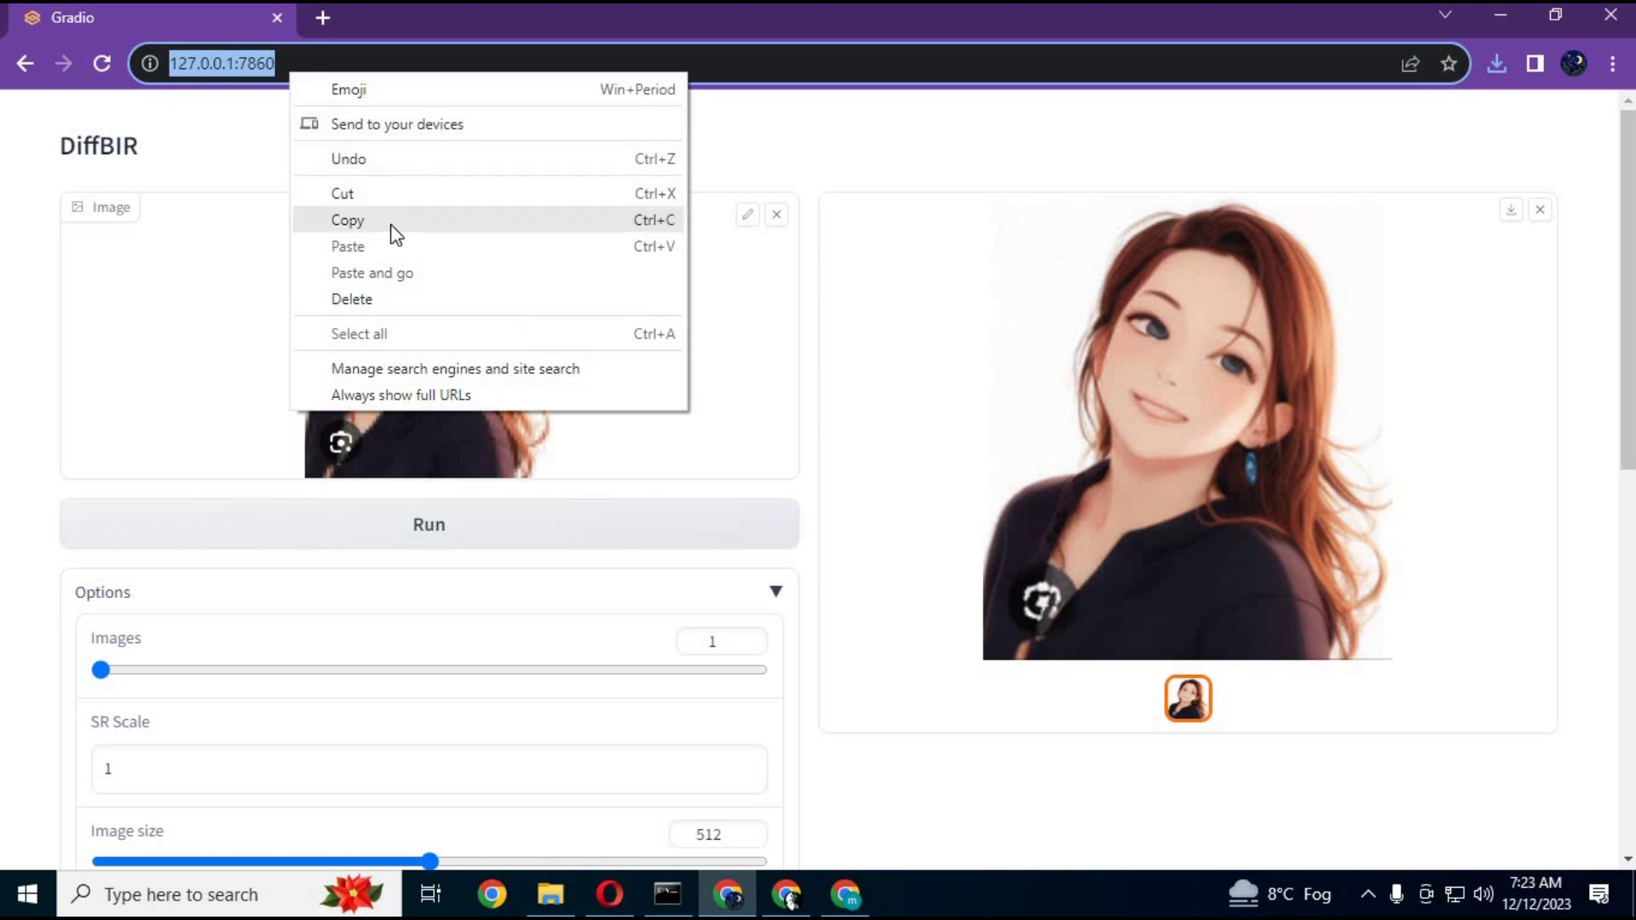